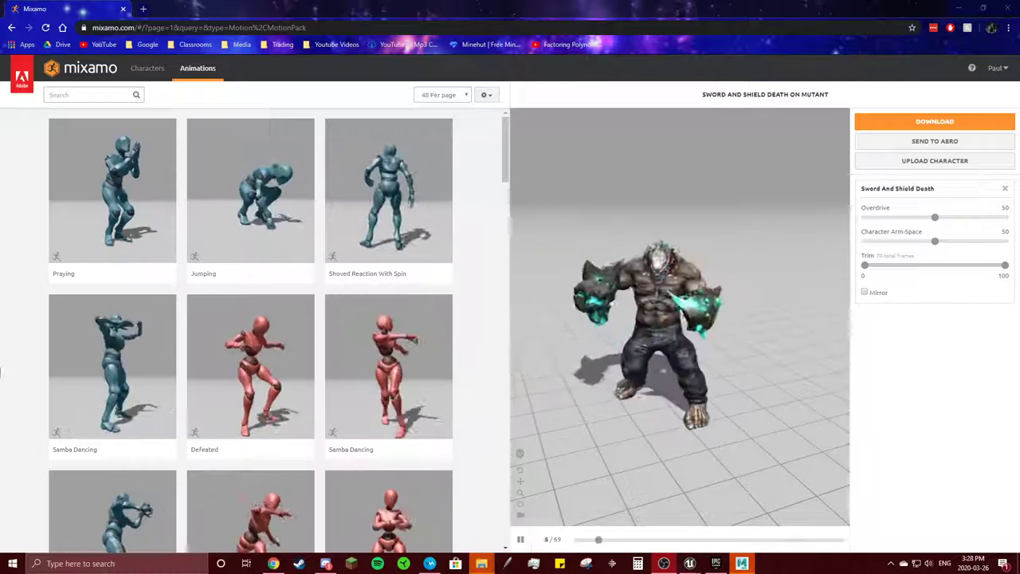
Step: Switch to the Unreal Editor and dismiss the open file import dialog
{"action": "left_click_drag", "start_coordinate": [2, 382], "coordinate": [665, 567]}
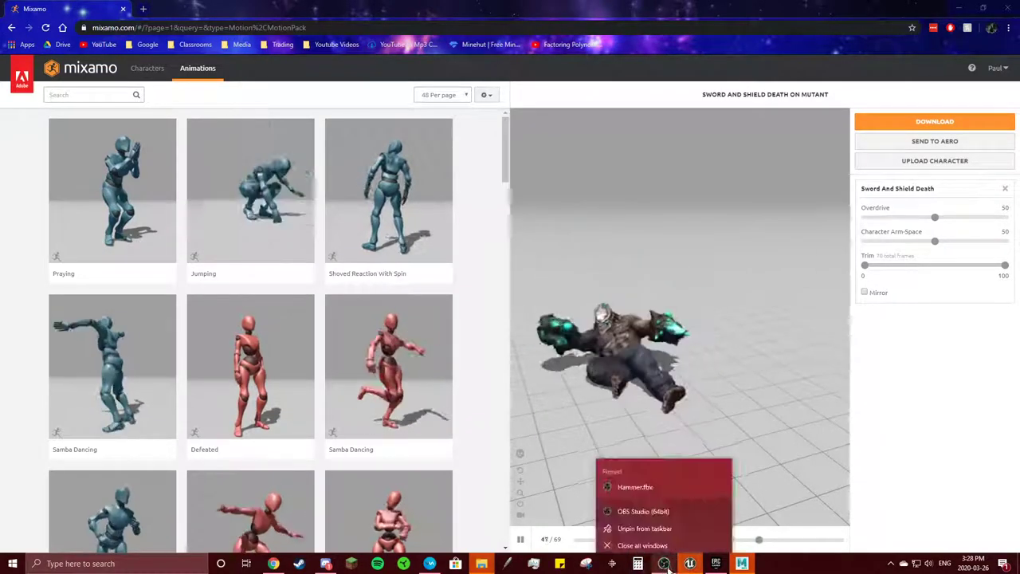
{"action": "left_click", "coordinate": [689, 563]}
{"action": "left_click", "coordinate": [673, 525]}
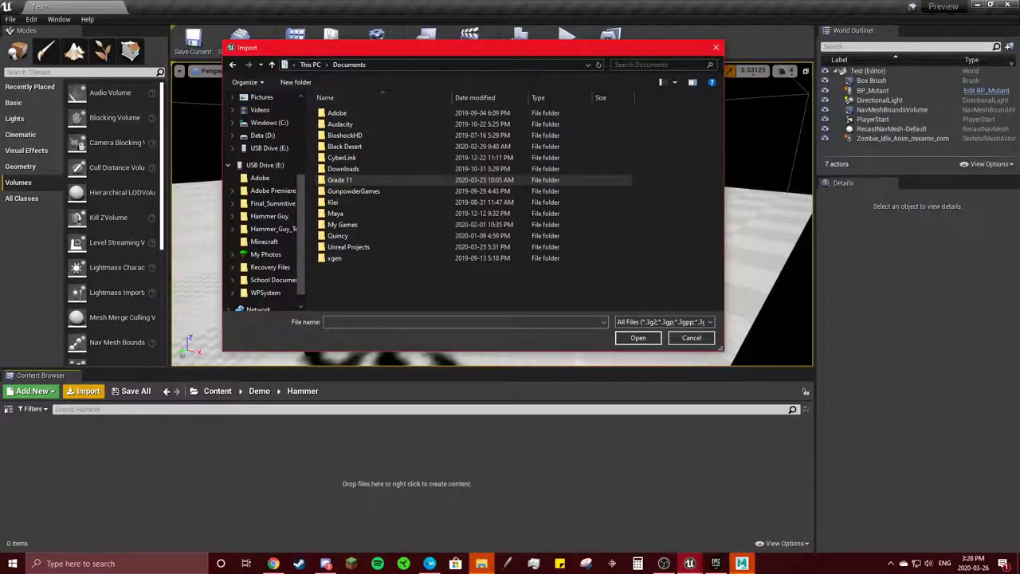
{"action": "left_click", "coordinate": [691, 337]}
Step: Choose Hammer.fbx from the Hammer Guy/Hammer folder on the USB drive for import into the Demo/Hammer content folder
{"action": "left_click", "coordinate": [87, 391]}
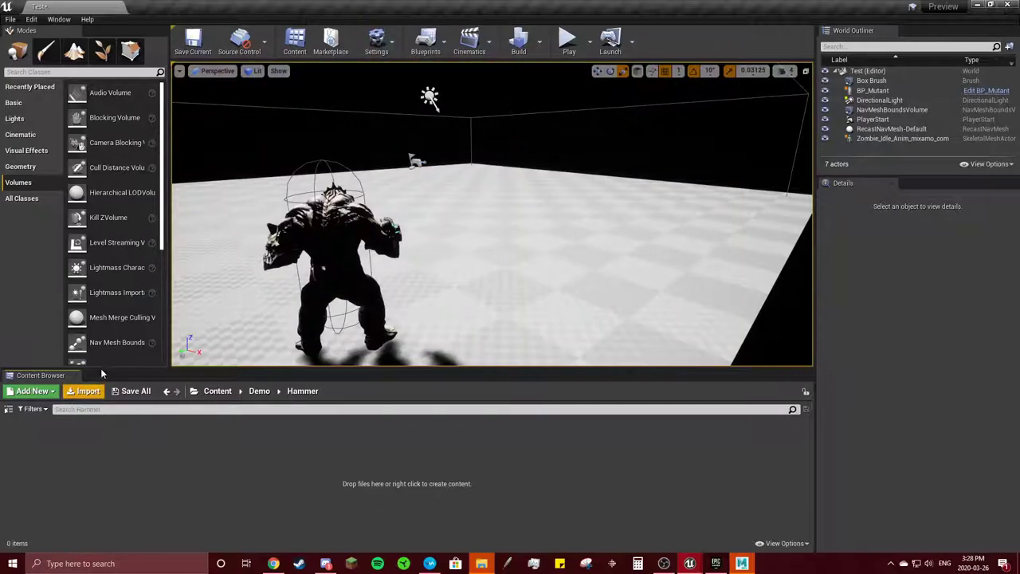
{"action": "scroll", "coordinate": [263, 230], "scroll_direction": "down", "scroll_amount": 1}
{"action": "scroll", "coordinate": [269, 277], "scroll_direction": "down", "scroll_amount": 2}
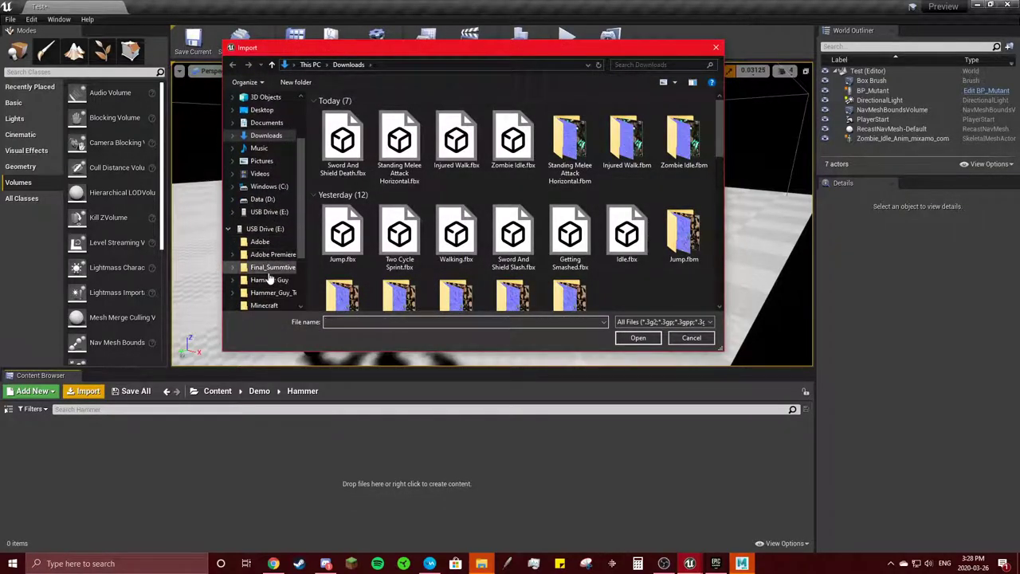
{"action": "left_click", "coordinate": [274, 266]}
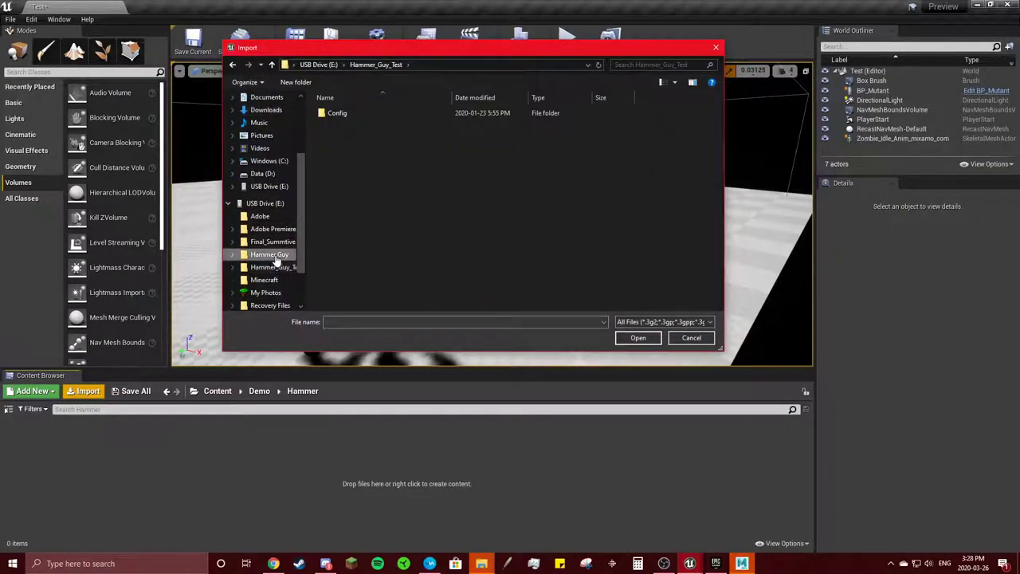
{"action": "left_click", "coordinate": [269, 254]}
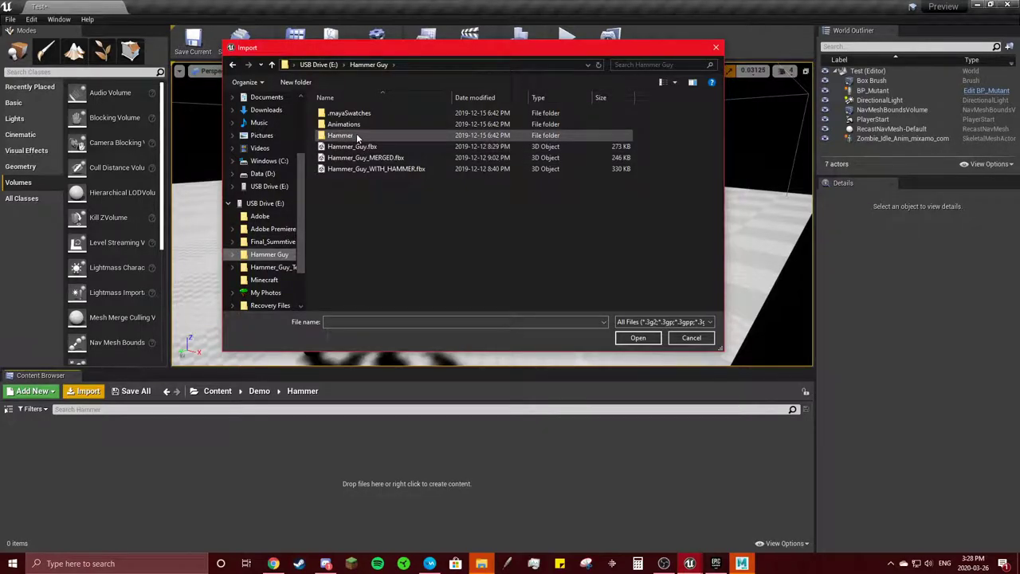
{"action": "double_click", "coordinate": [357, 135]}
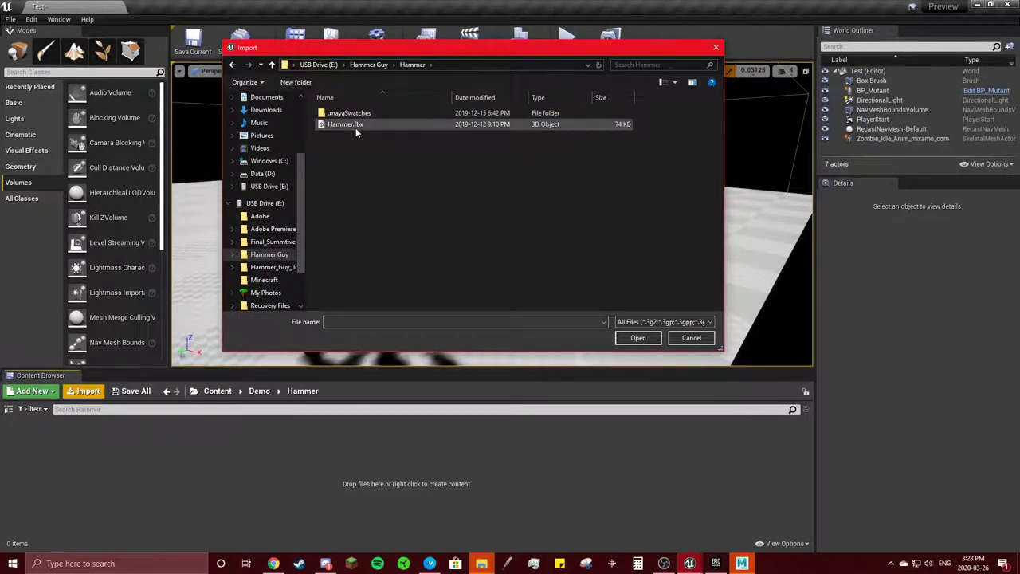
{"action": "left_click", "coordinate": [356, 127]}
{"action": "left_click", "coordinate": [637, 338]}
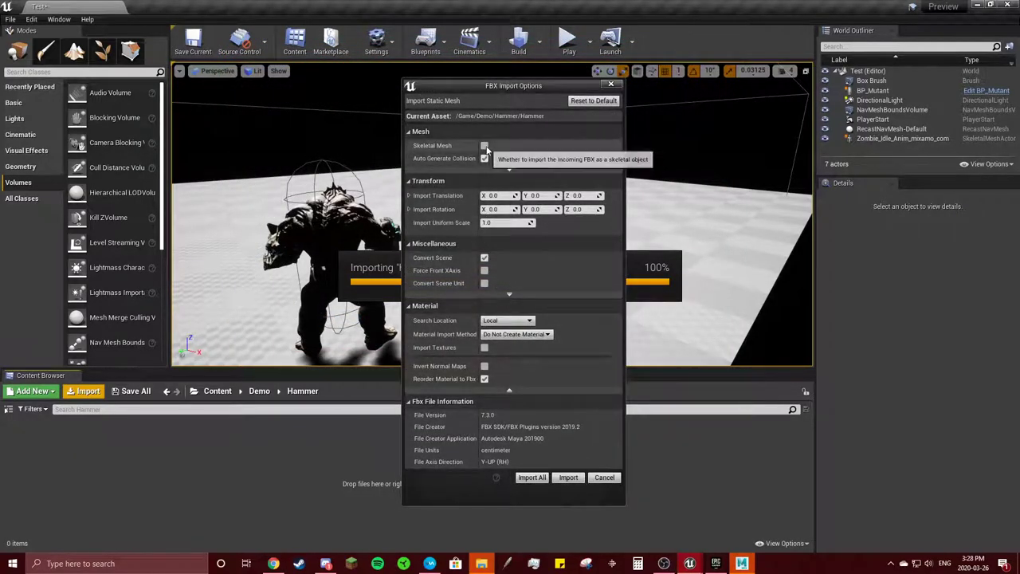
Step: Import the hammer as a skeletal mesh without animations, using Create New Materials, and close the message log
{"action": "left_click", "coordinate": [484, 146]}
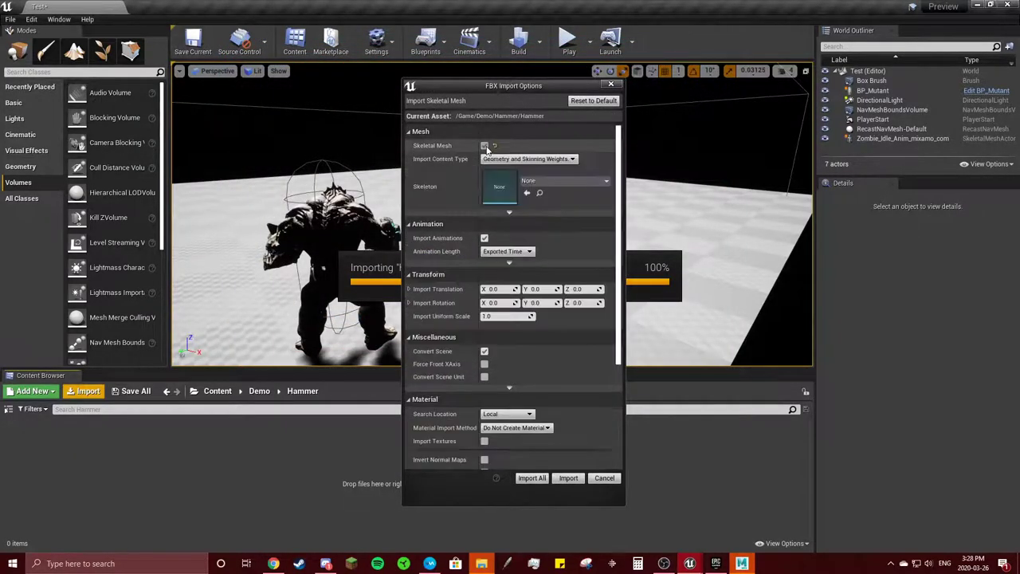
{"action": "left_click", "coordinate": [532, 181]}
{"action": "left_click", "coordinate": [532, 184]}
{"action": "left_click", "coordinate": [485, 239]}
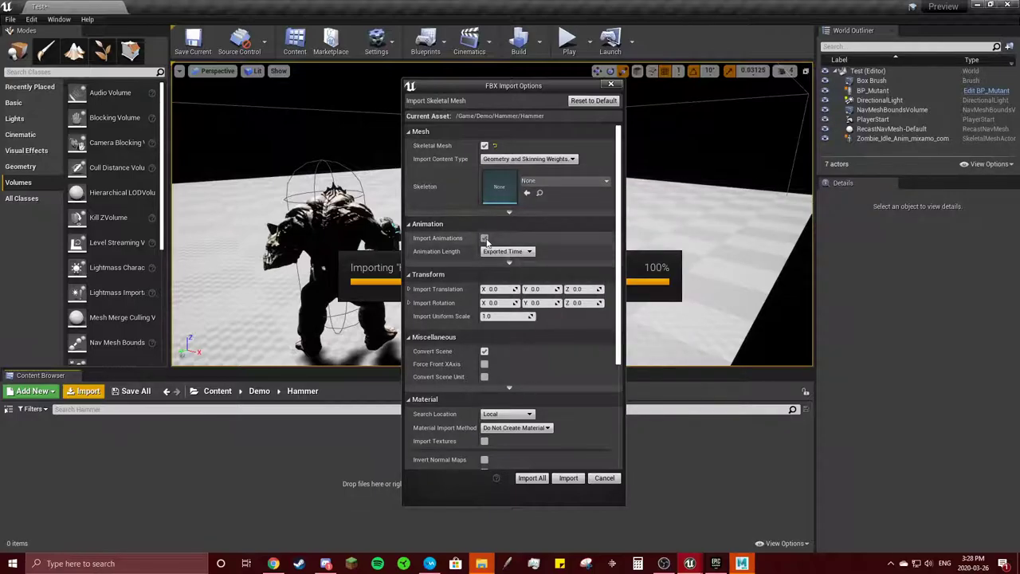
{"action": "scroll", "coordinate": [517, 379], "scroll_direction": "down", "scroll_amount": 3}
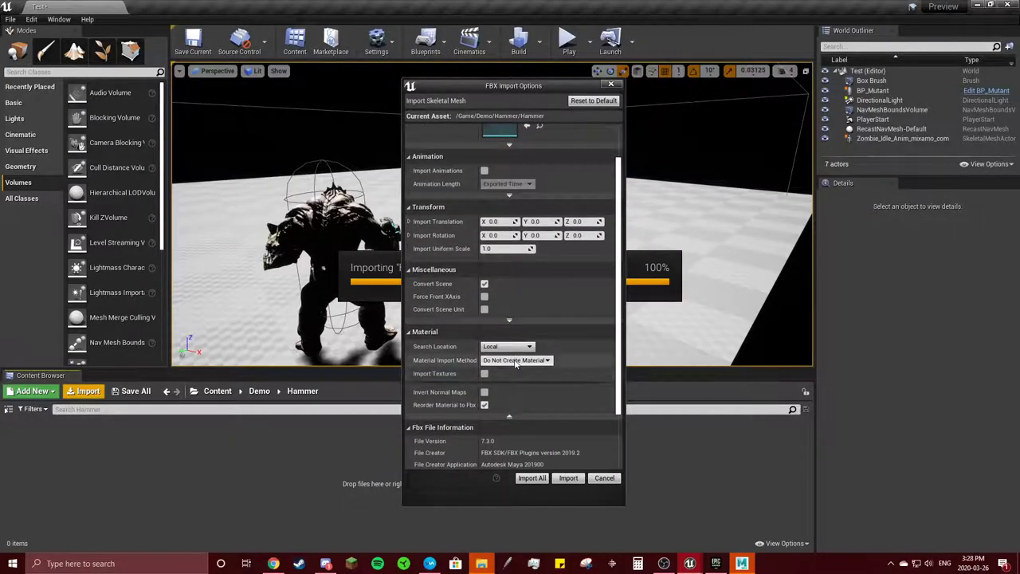
{"action": "left_click", "coordinate": [515, 360]}
{"action": "left_click", "coordinate": [509, 371]}
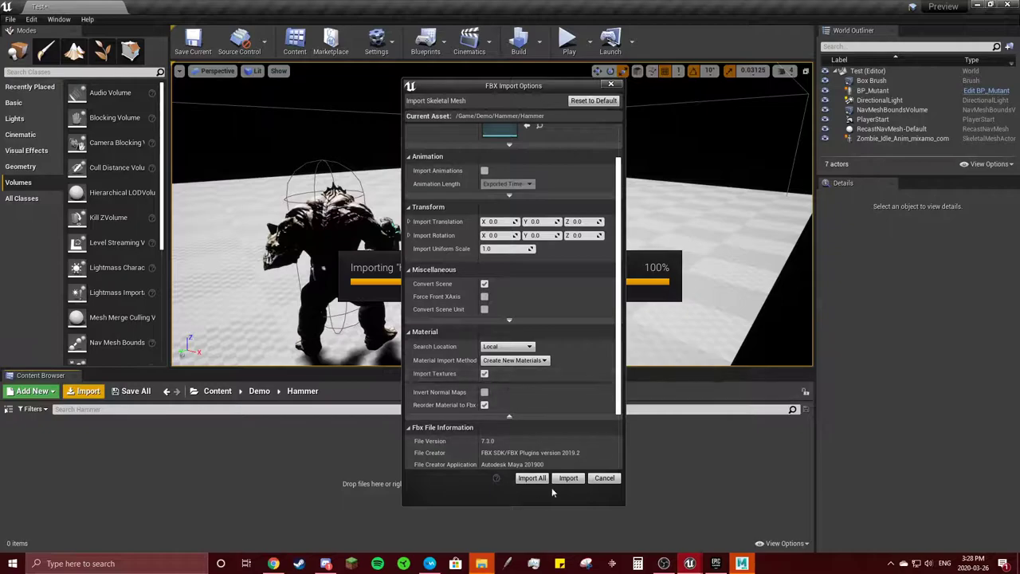
{"action": "left_click", "coordinate": [572, 478]}
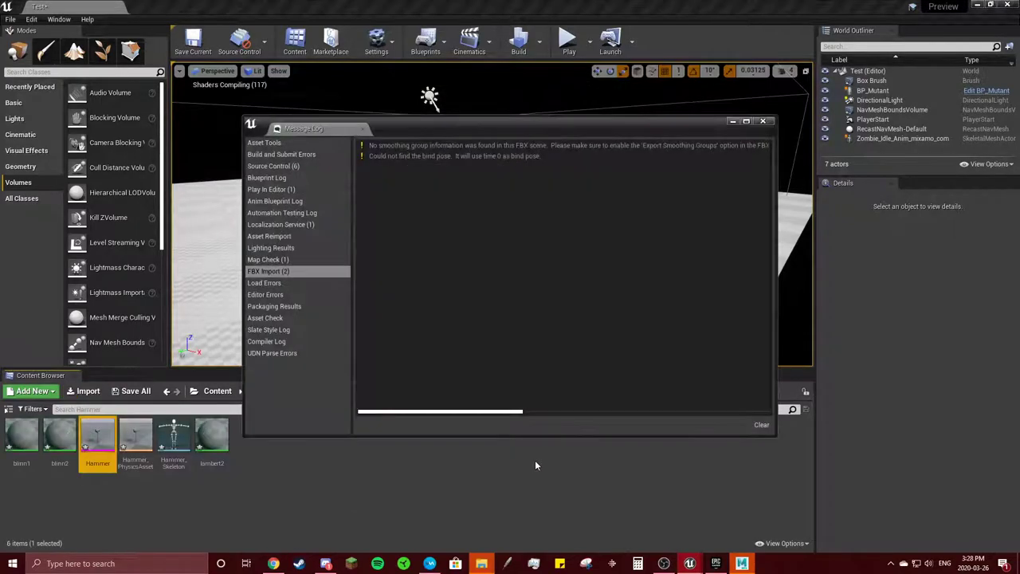
{"action": "left_click", "coordinate": [762, 121]}
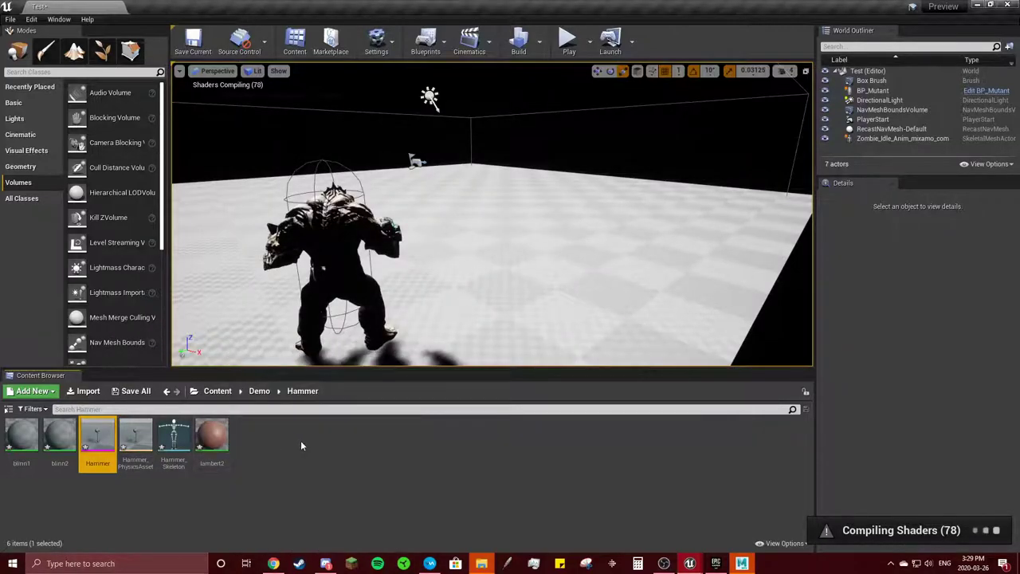
Step: Place the Hammer skeletal mesh from the Demo/Hammer folder on the level floor and delete it again
{"action": "left_click", "coordinate": [260, 391]}
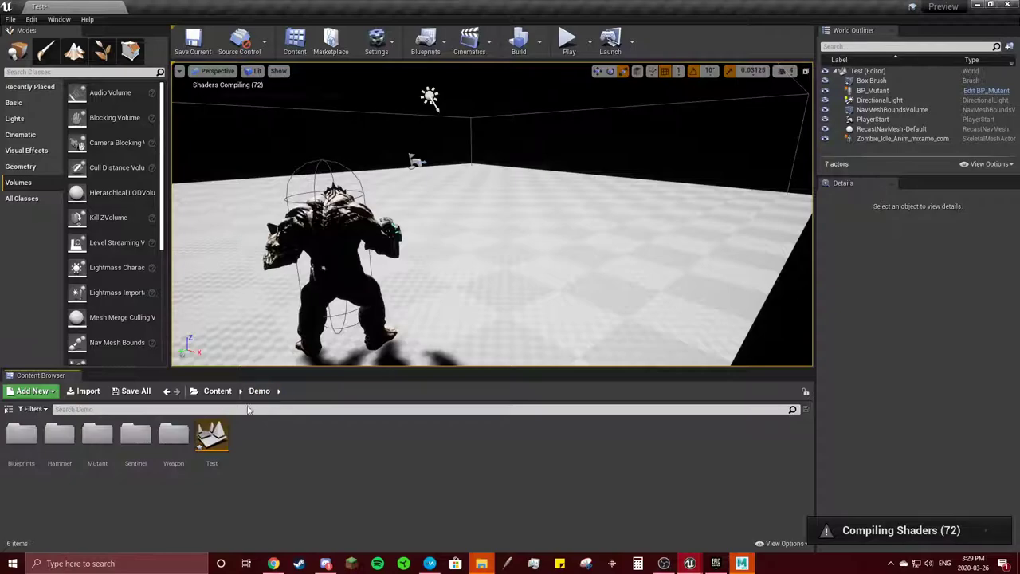
{"action": "double_click", "coordinate": [54, 447]}
{"action": "left_click", "coordinate": [102, 435]}
{"action": "left_click_drag", "start_coordinate": [124, 429], "coordinate": [494, 288]}
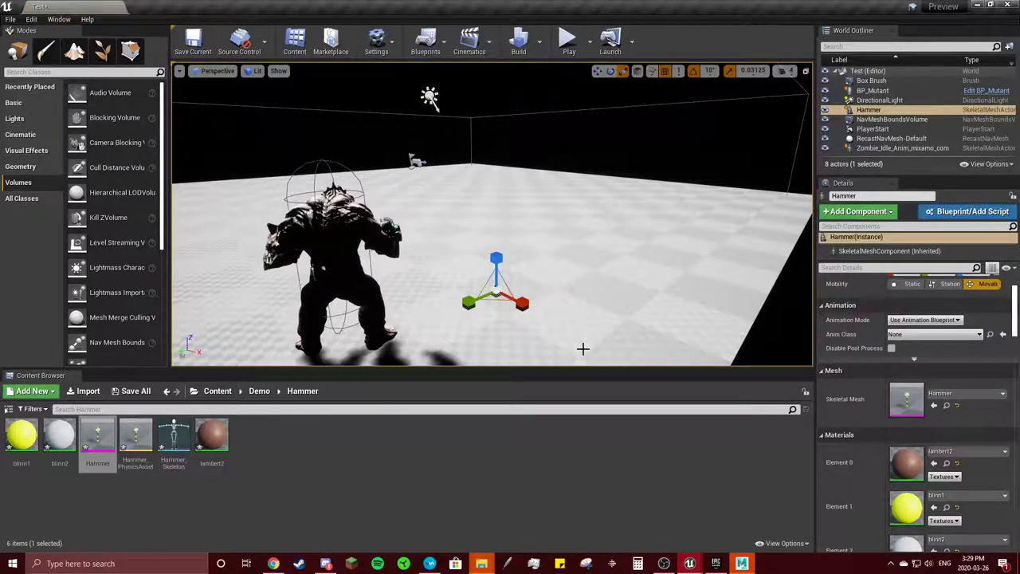
{"action": "key", "text": "Delete"}
{"action": "left_click", "coordinate": [211, 437]}
{"action": "left_click", "coordinate": [25, 432], "text": "shift"}
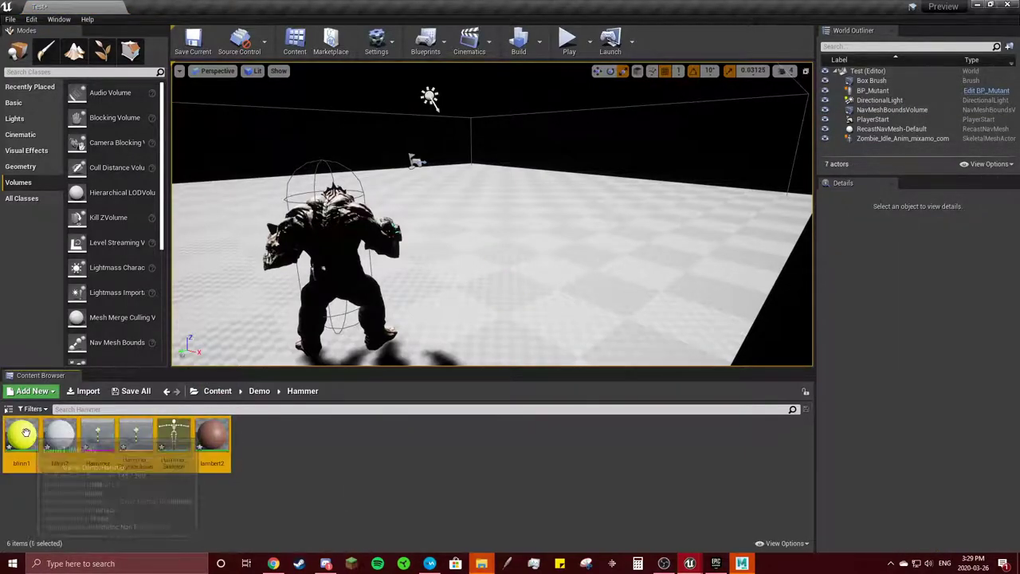
{"action": "right_click", "coordinate": [223, 443]}
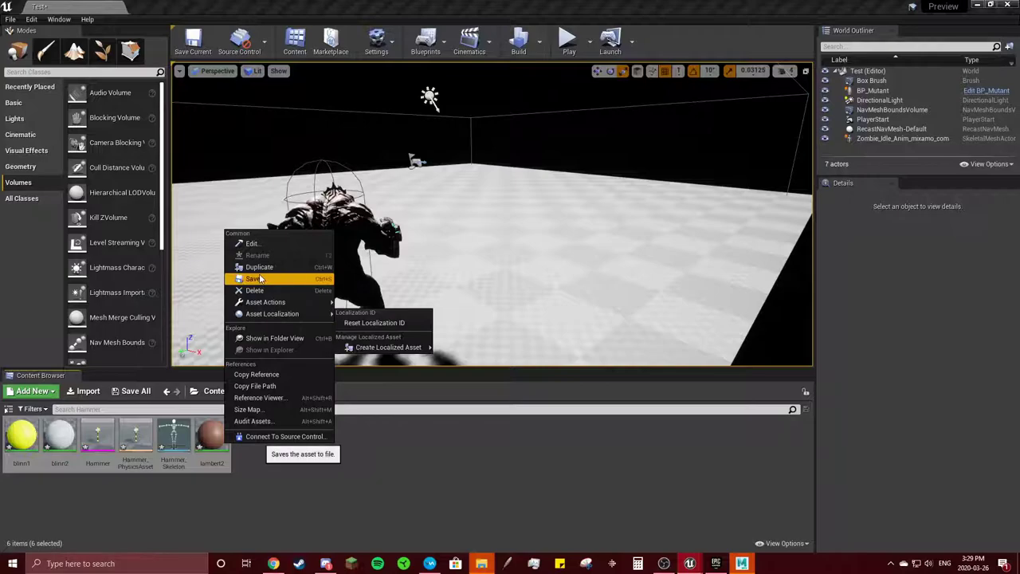
{"action": "left_click", "coordinate": [331, 504]}
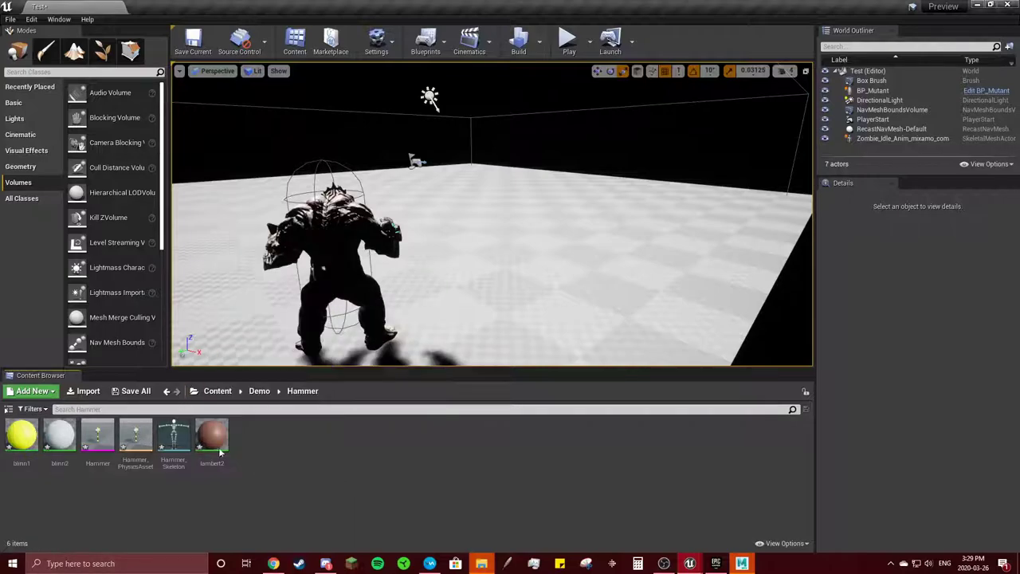
Step: Create a Blueprint class with Actor as parent in the Demo/Blueprints folder and name it BP_Hammer
{"action": "left_click", "coordinate": [259, 391]}
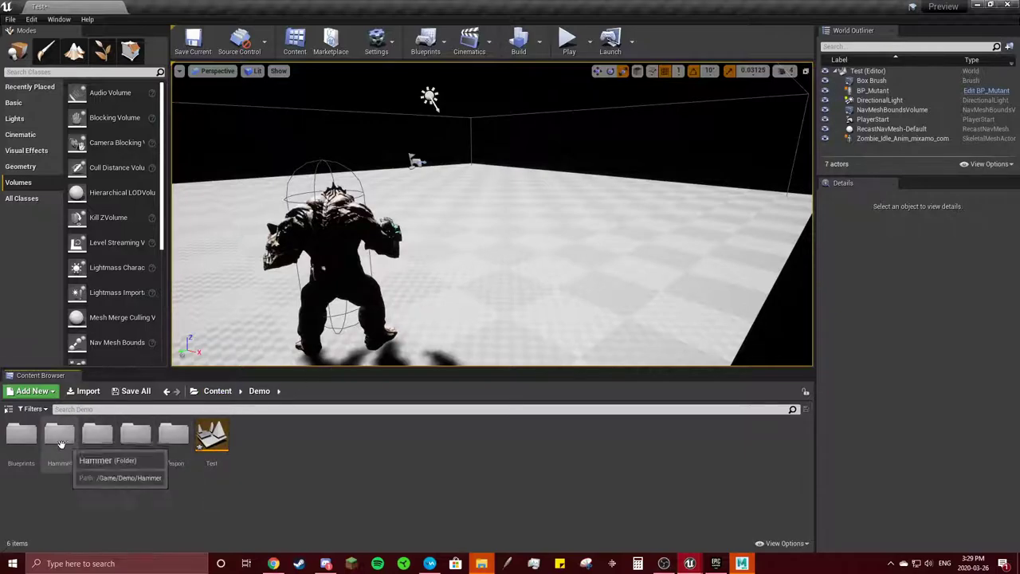
{"action": "double_click", "coordinate": [21, 437]}
{"action": "right_click", "coordinate": [181, 448]}
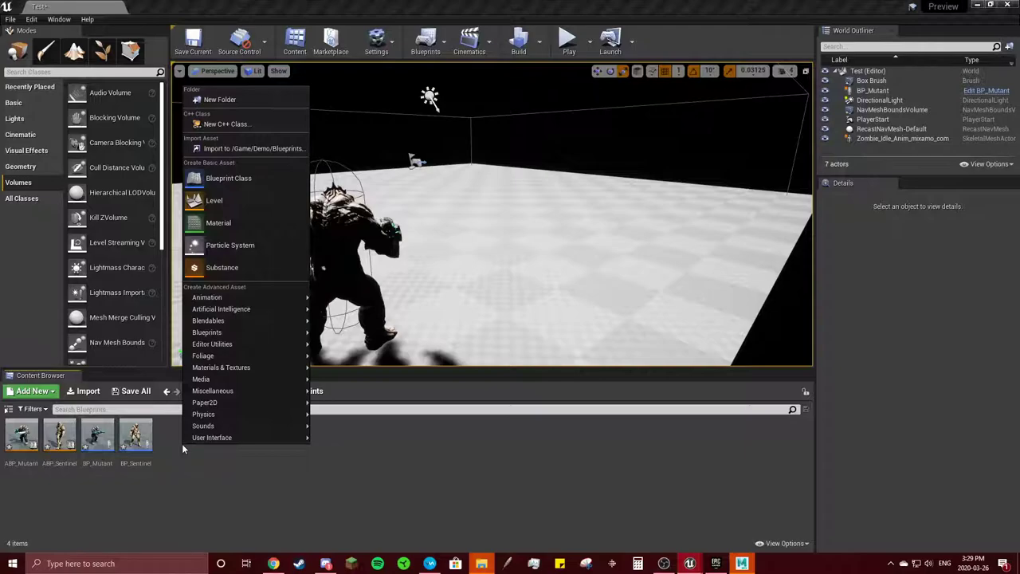
{"action": "left_click", "coordinate": [213, 180]}
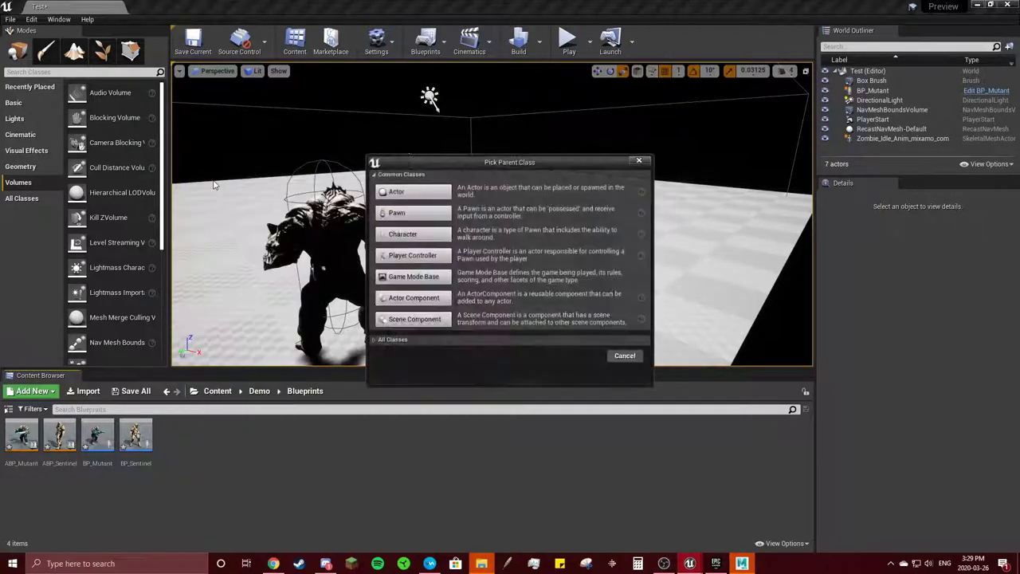
{"action": "left_click", "coordinate": [404, 194]}
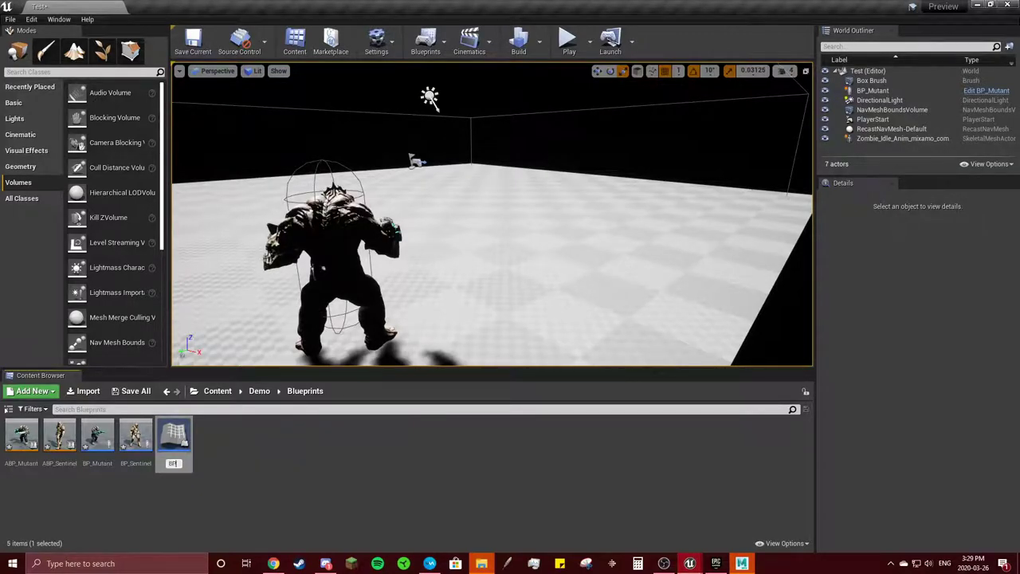
{"action": "key", "text": "Return"}
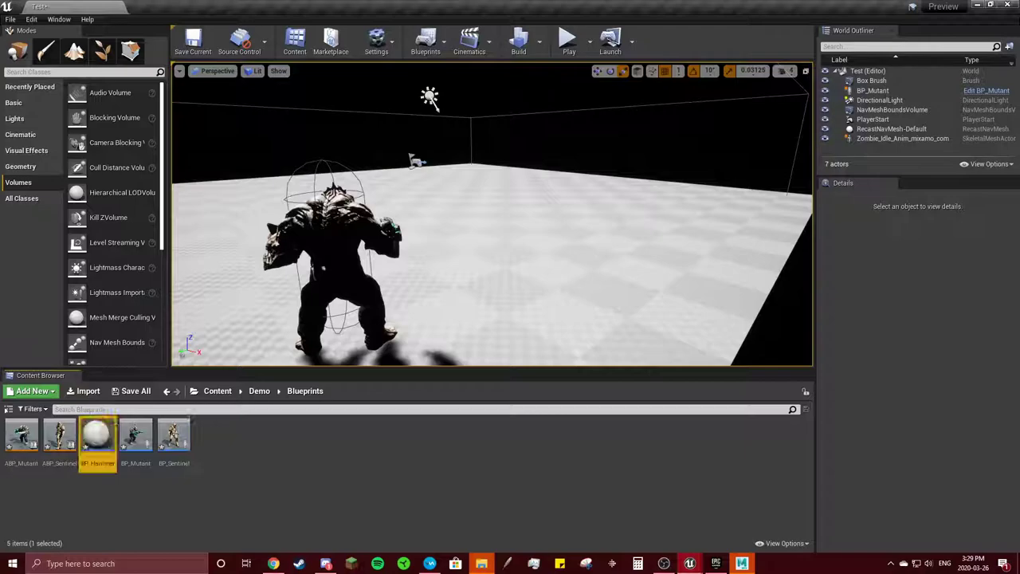
Step: Open BP_Hammer docked in the main window and add a Skeletal Mesh component named Hammer
{"action": "double_click", "coordinate": [109, 444]}
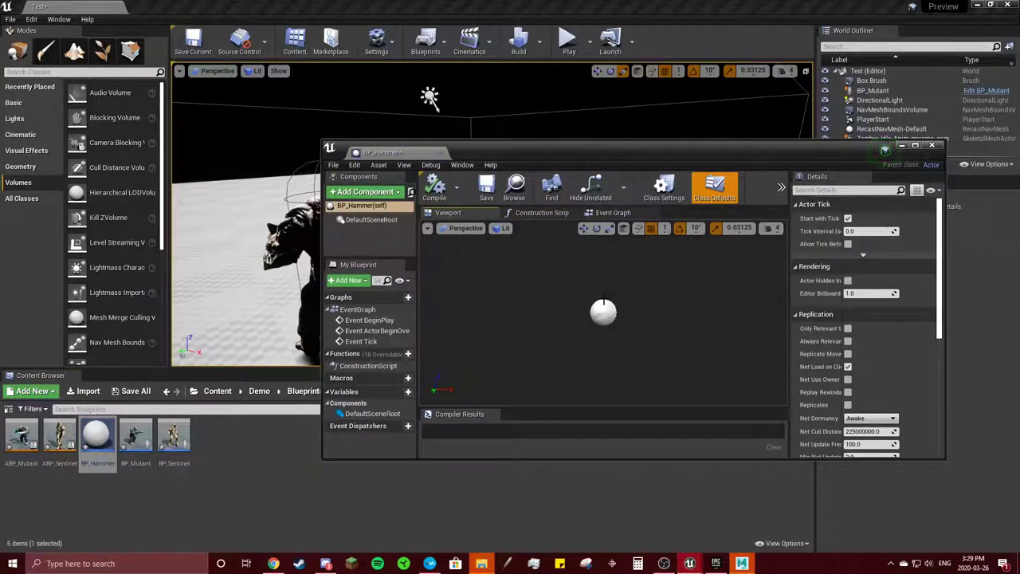
{"action": "double_click", "coordinate": [430, 151]}
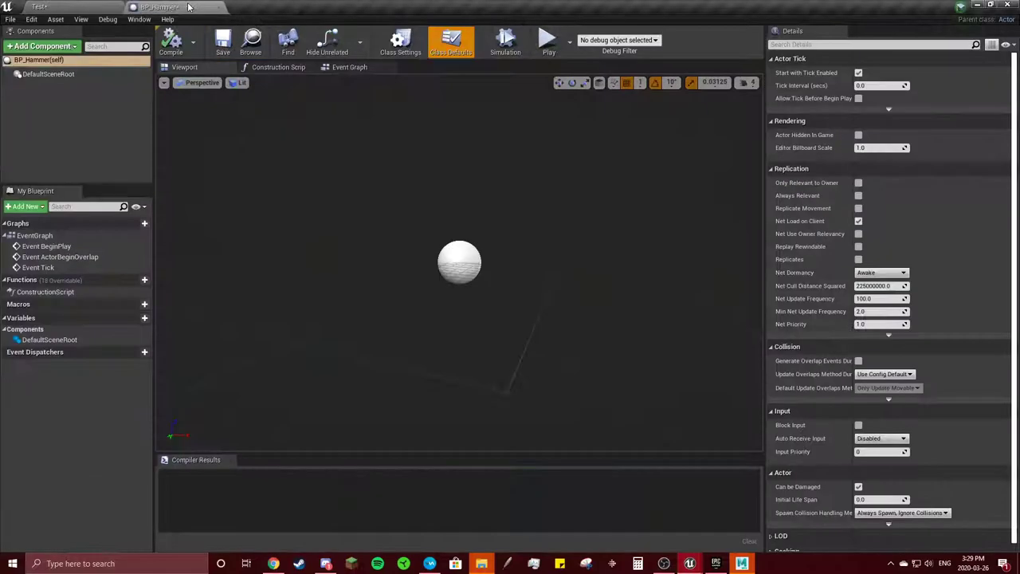
{"action": "left_click", "coordinate": [59, 49]}
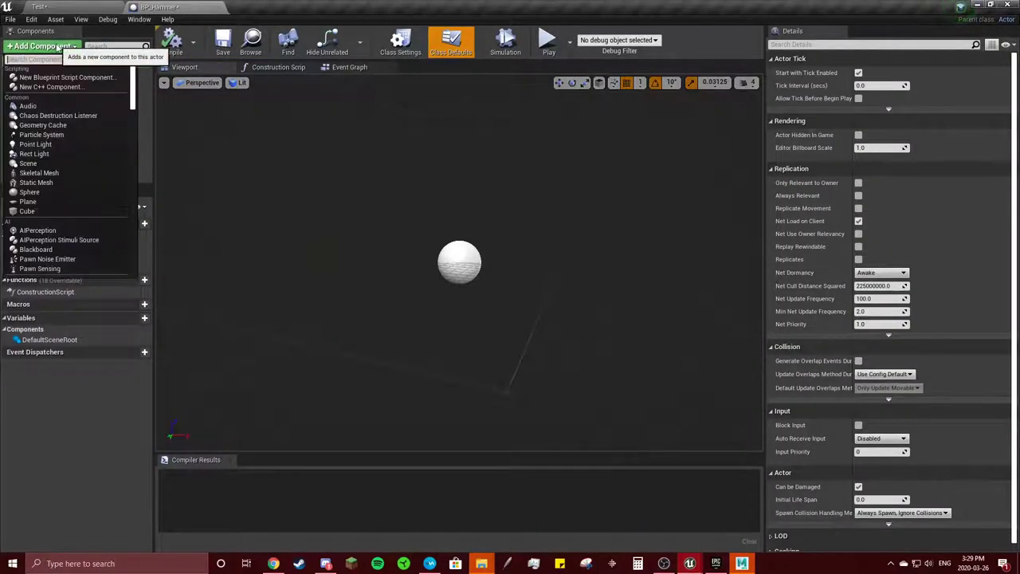
{"action": "type", "text": "skele"}
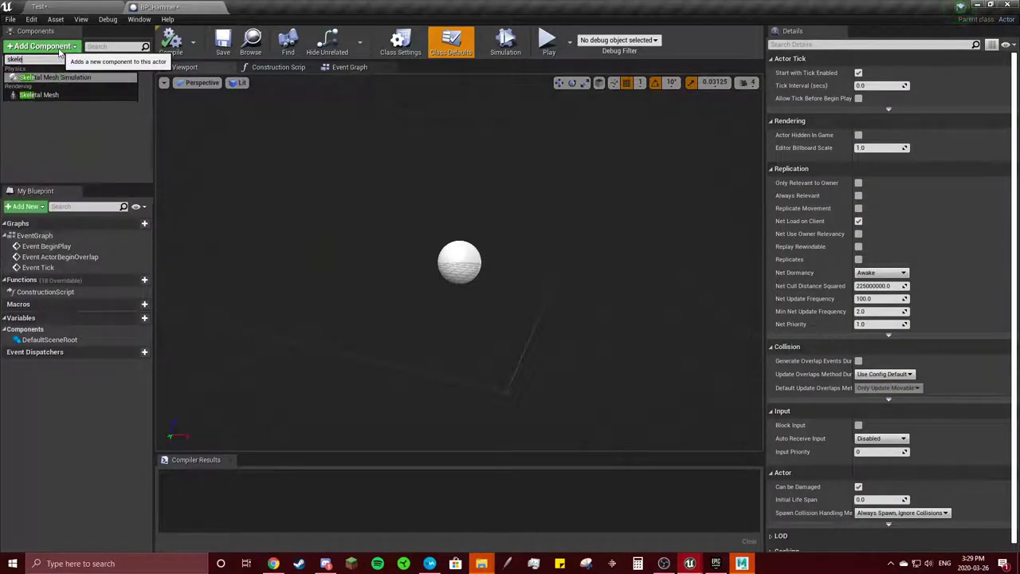
{"action": "left_click", "coordinate": [44, 94]}
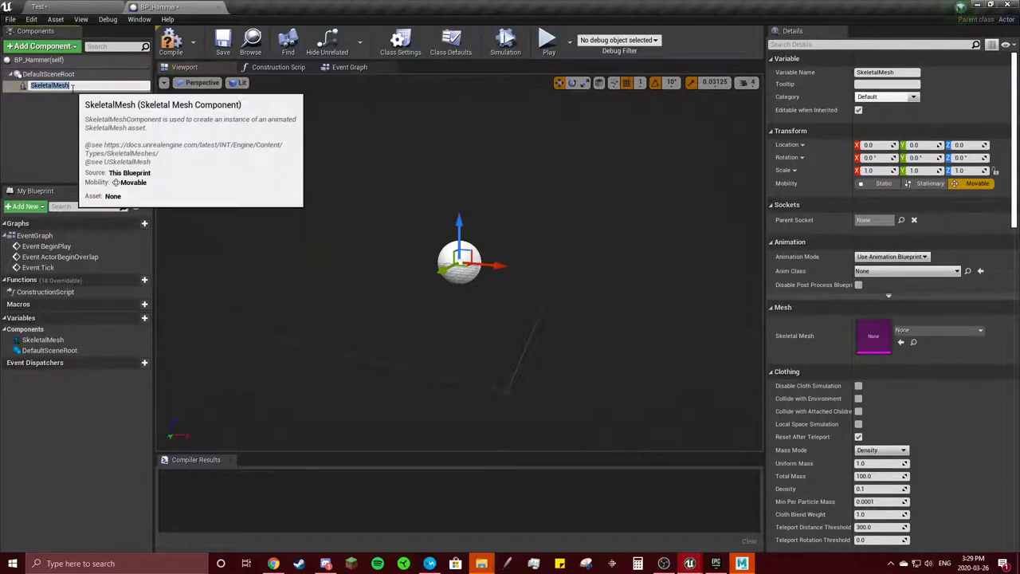
{"action": "type", "text": "Hammer"}
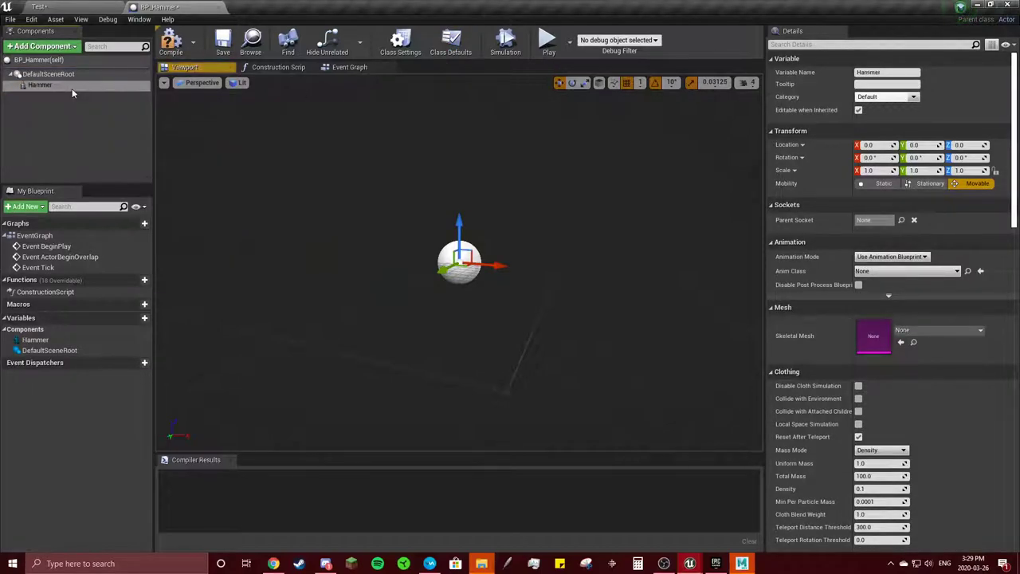
{"action": "key", "text": "Return"}
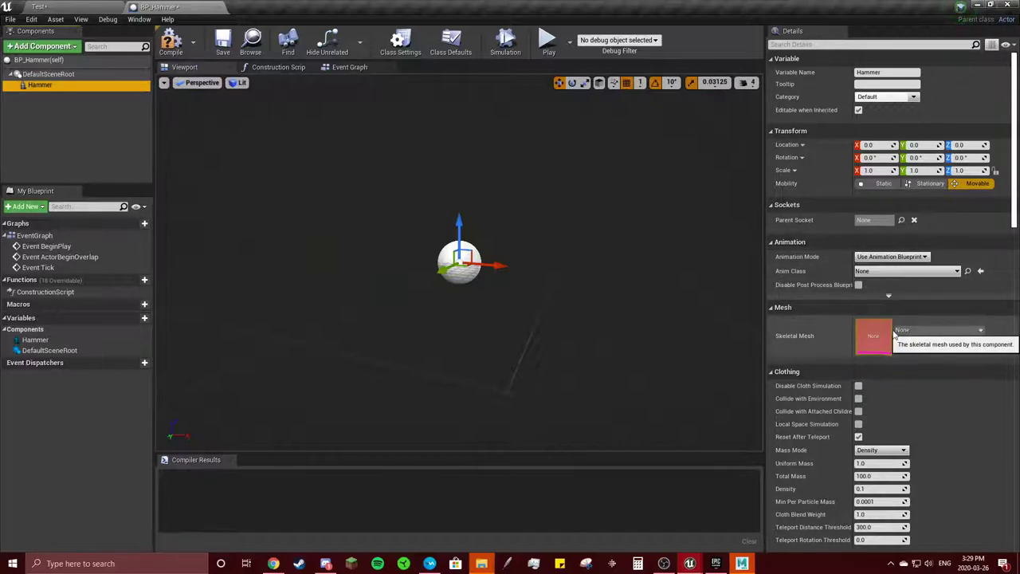
Step: Assign the Hammer skeletal mesh to the Hammer component and scale it uniformly to about 7.125
{"action": "left_click", "coordinate": [916, 330]}
{"action": "left_click", "coordinate": [896, 199]}
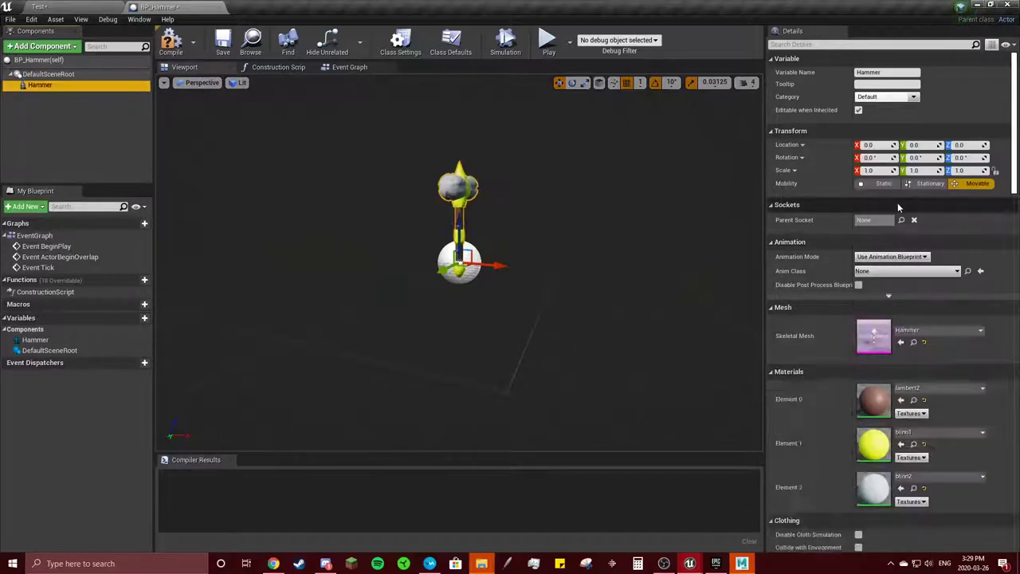
{"action": "right_click_drag", "start_coordinate": [607, 239], "coordinate": [598, 255]}
{"action": "key", "text": "s"}
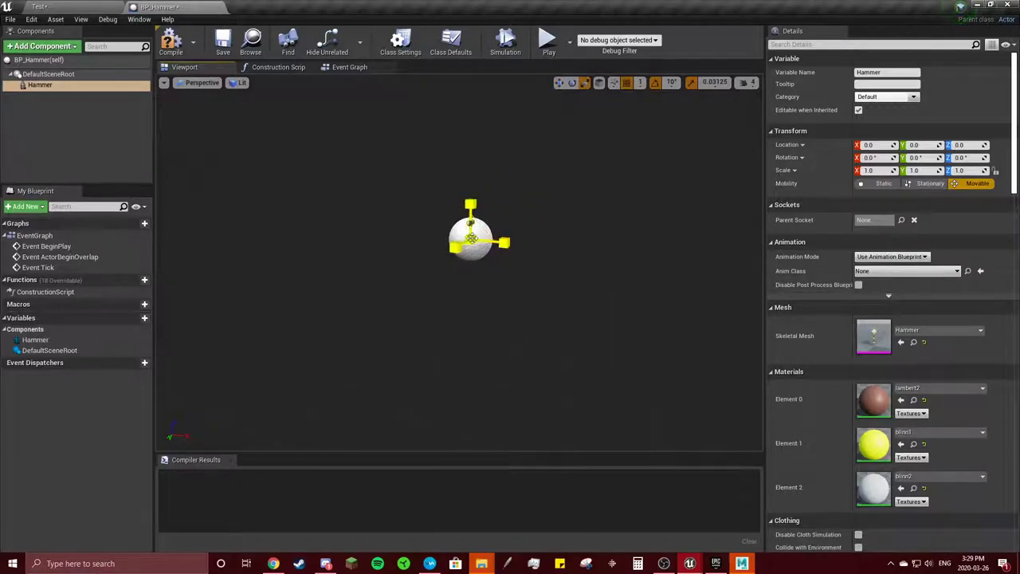
{"action": "left_click_drag", "start_coordinate": [471, 239], "coordinate": [535, 292]}
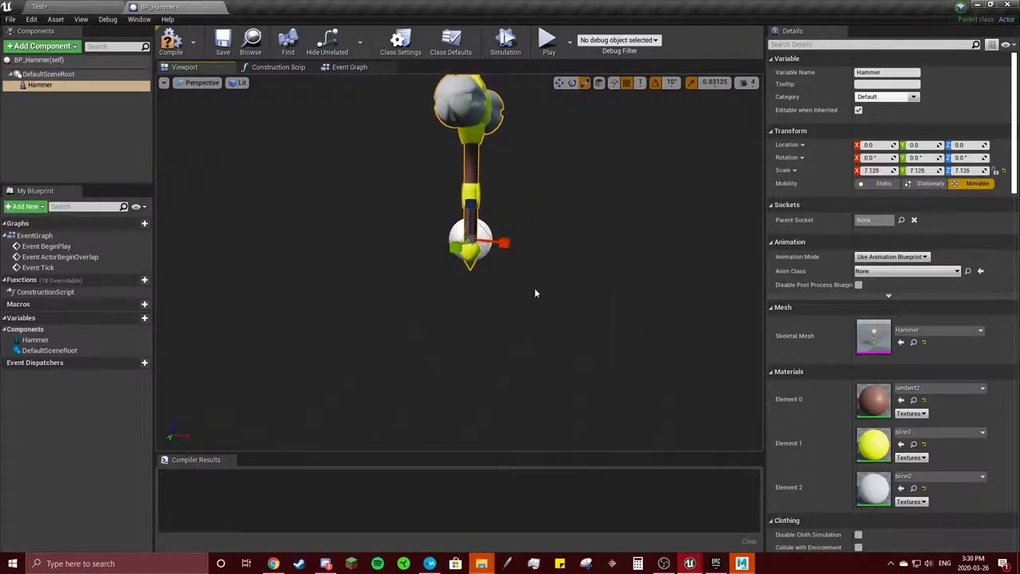
{"action": "mouse_move", "coordinate": [535, 291]}
{"action": "right_mouse_down"}
{"action": "mouse_move", "coordinate": [542, 262]}
{"action": "mouse_move", "coordinate": [550, 281]}
{"action": "right_mouse_up"}
{"action": "key", "text": "s"}
{"action": "key", "text": "w"}
{"action": "key", "text": "s"}
{"action": "key", "text": "w"}
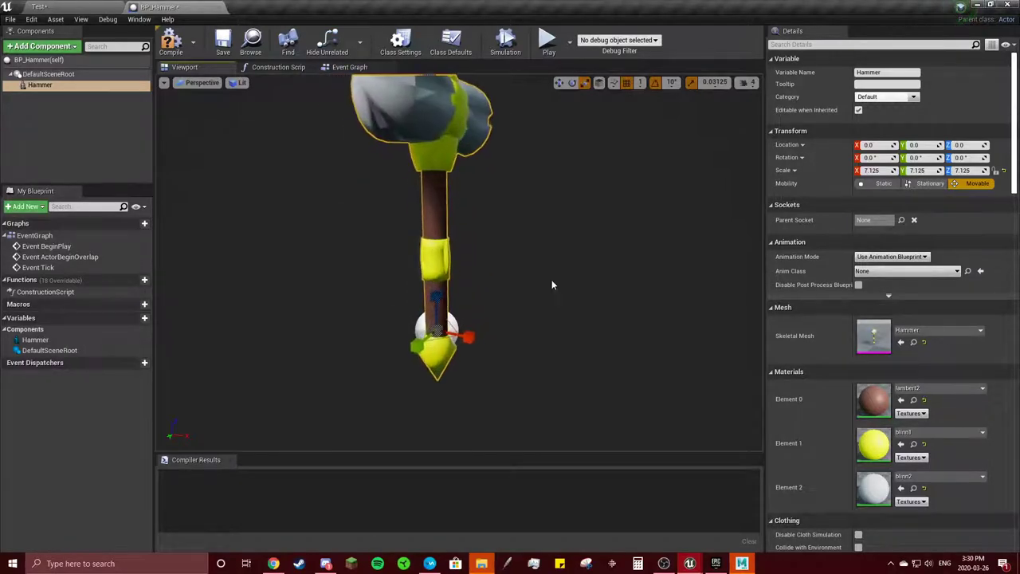
Step: Add a Box Collision component under the scene root of BP_Hammer
{"action": "left_click", "coordinate": [107, 155]}
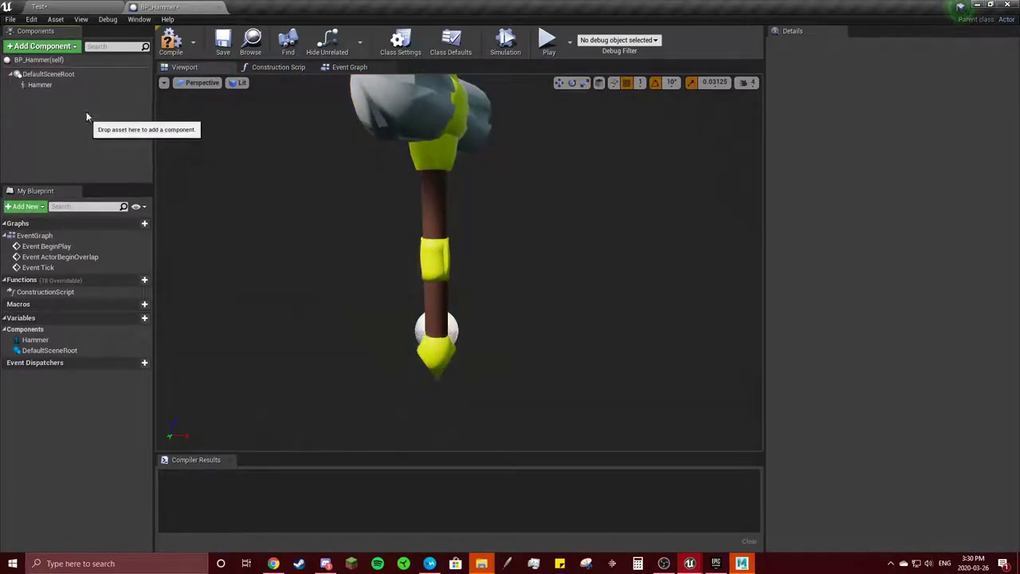
{"action": "left_click", "coordinate": [43, 46]}
{"action": "type", "text": "box"}
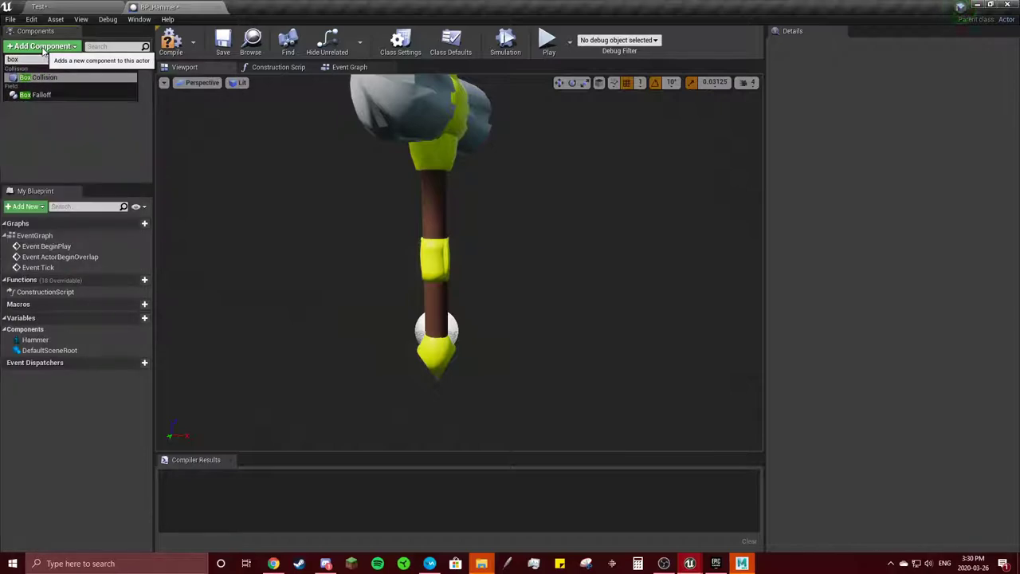
{"action": "left_click", "coordinate": [49, 78]}
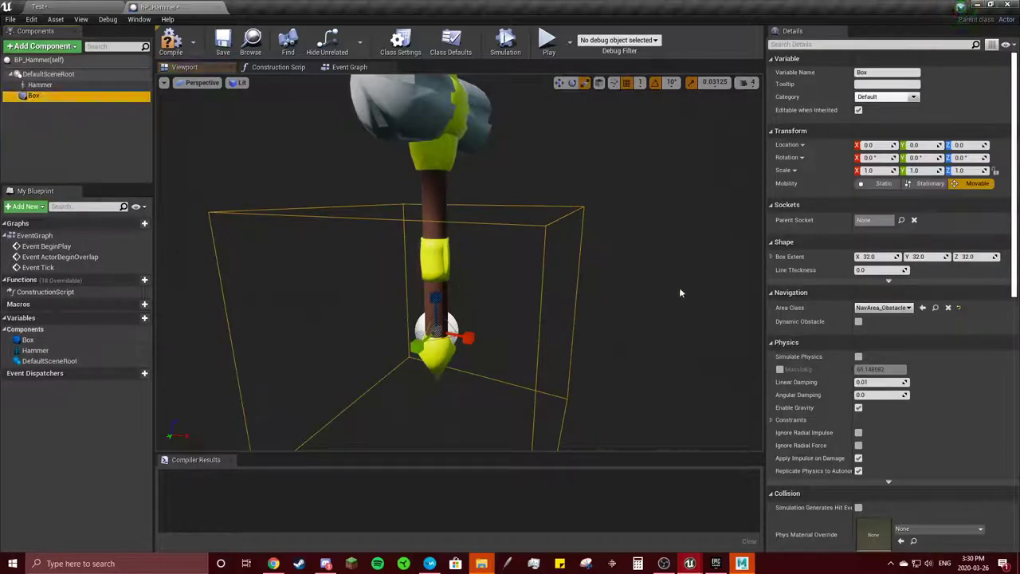
Step: Scale the collision box to 0.5625 in X and 0.34375 in Z and move it to Y -1, Z 53 around the hammer head
{"action": "left_click_drag", "start_coordinate": [473, 337], "coordinate": [467, 337]}
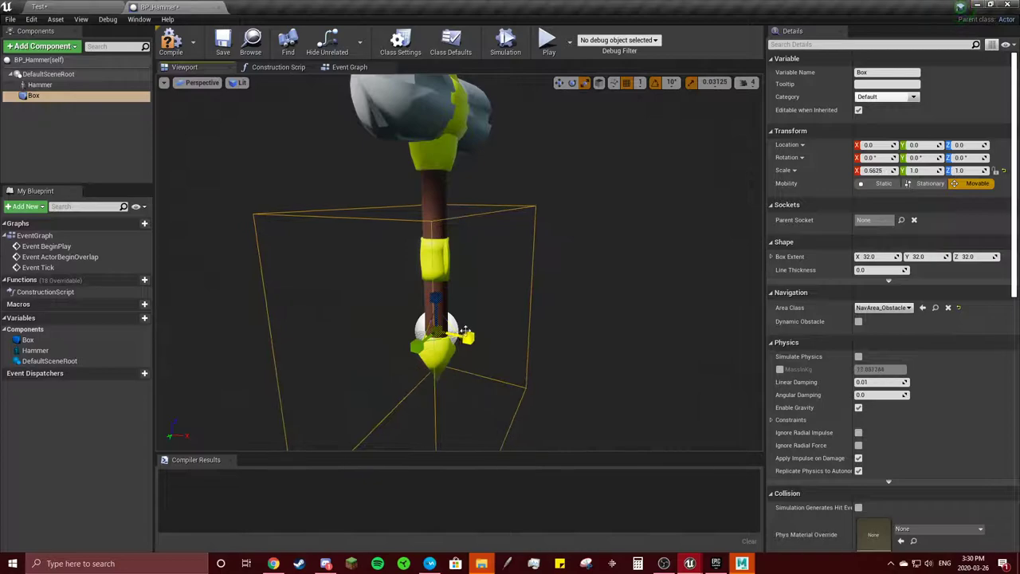
{"action": "left_click_drag", "start_coordinate": [436, 302], "coordinate": [436, 71]}
{"action": "key", "text": "w"}
{"action": "right_click_drag", "start_coordinate": [576, 162], "coordinate": [359, 173]}
{"action": "scroll", "coordinate": [416, 219], "scroll_direction": "up", "scroll_amount": 1}
{"action": "left_click_drag", "start_coordinate": [382, 226], "coordinate": [388, 227]}
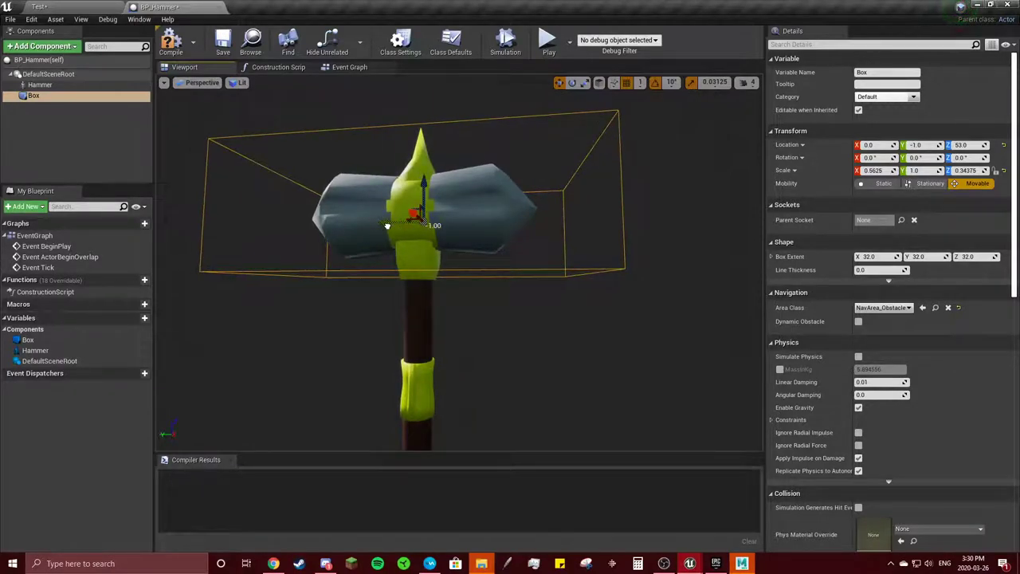
Step: Narrow the collision box to an X scale of 0.28125 and shift it to X 1 to fit the hammer head's thickness
{"action": "right_click_drag", "start_coordinate": [388, 226], "coordinate": [653, 220]}
{"action": "key", "text": "w"}
{"action": "key", "text": "s"}
{"action": "key", "text": "w"}
{"action": "key", "text": "s"}
{"action": "key", "text": "w"}
{"action": "key", "text": "s"}
{"action": "scroll", "coordinate": [646, 264], "scroll_direction": "up", "scroll_amount": 5}
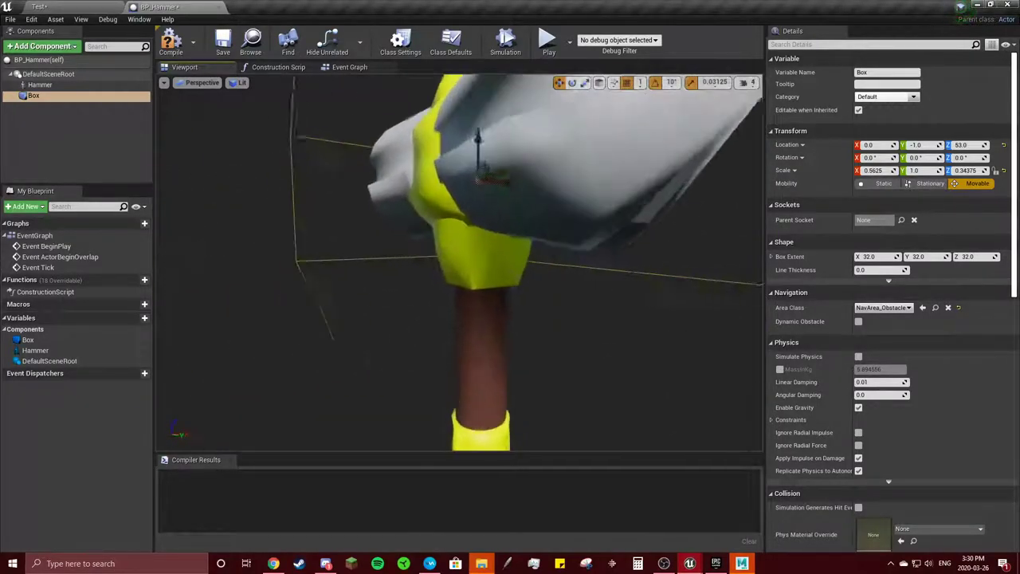
{"action": "scroll", "coordinate": [646, 263], "scroll_direction": "down", "scroll_amount": 5}
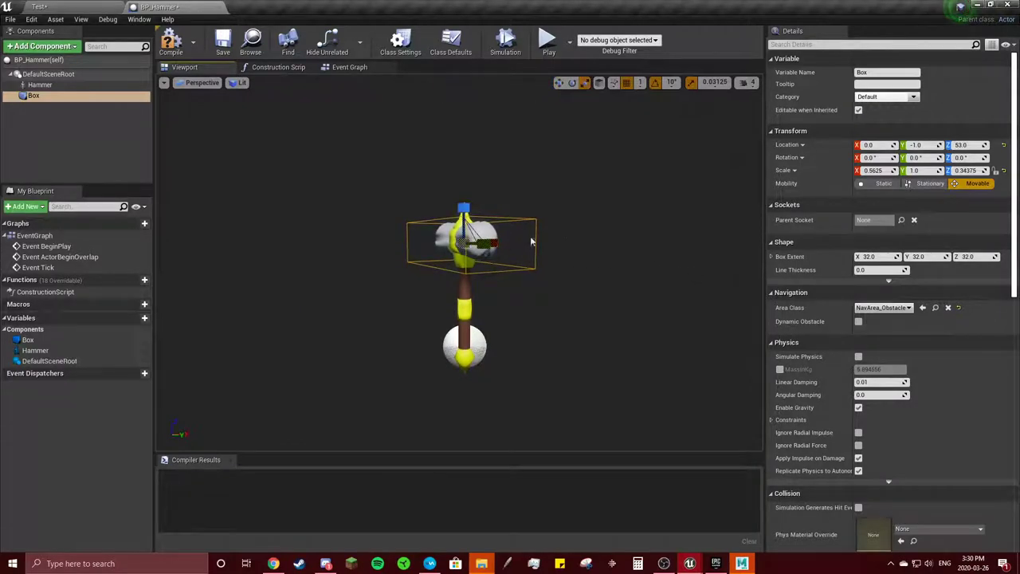
{"action": "key", "text": "d"}
{"action": "right_click_drag", "start_coordinate": [532, 241], "coordinate": [416, 242]}
{"action": "key", "text": "w"}
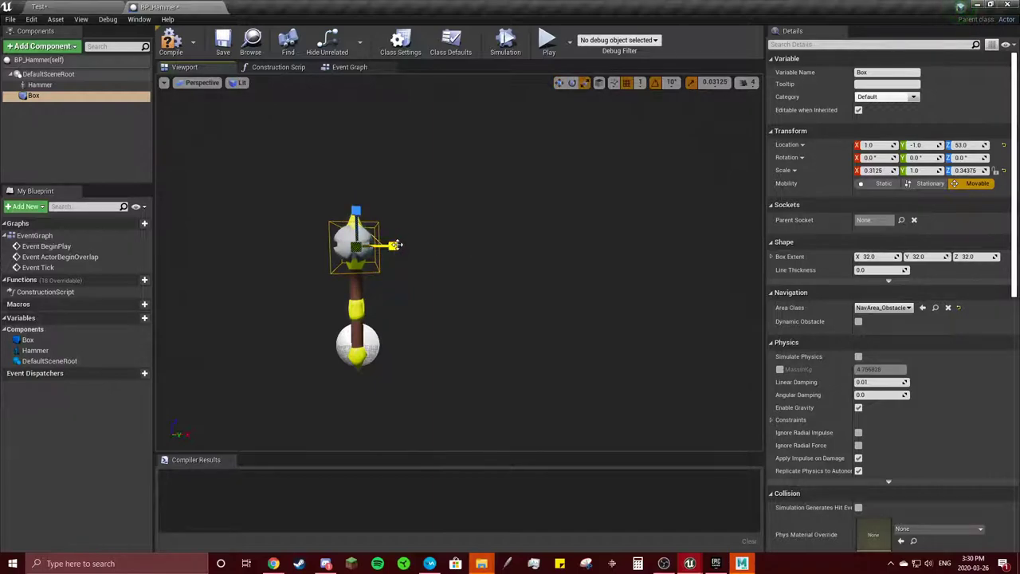
{"action": "right_click_drag", "start_coordinate": [458, 252], "coordinate": [303, 253]}
{"action": "key", "text": "d"}
{"action": "key", "text": "w"}
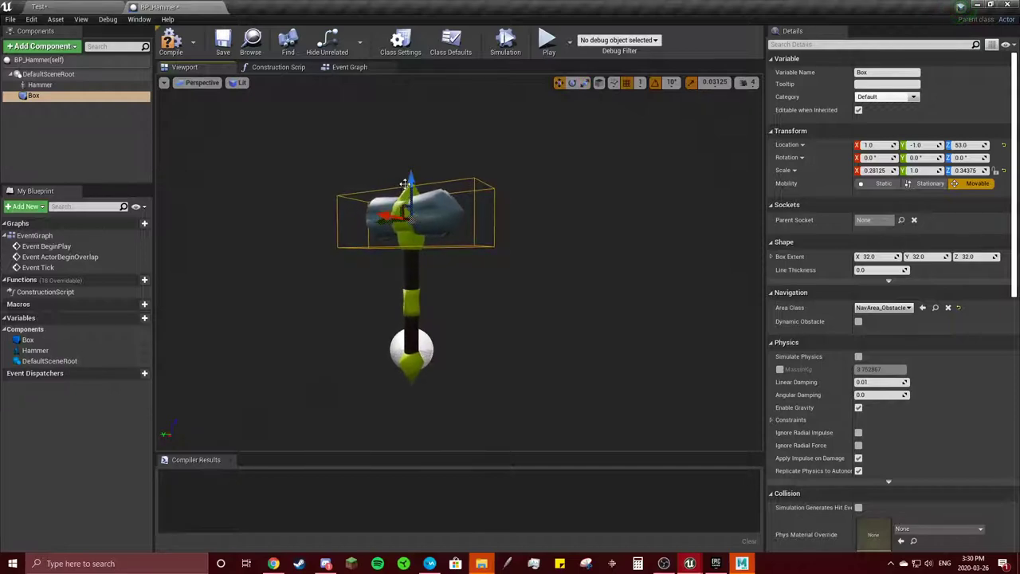
Step: Raise the collision box to Z 55 and compile the BP_Hammer Blueprint
{"action": "left_click_drag", "start_coordinate": [404, 183], "coordinate": [412, 177]}
{"action": "key", "text": "a"}
{"action": "right_click_drag", "start_coordinate": [624, 218], "coordinate": [699, 208]}
{"action": "left_click", "coordinate": [183, 45]}
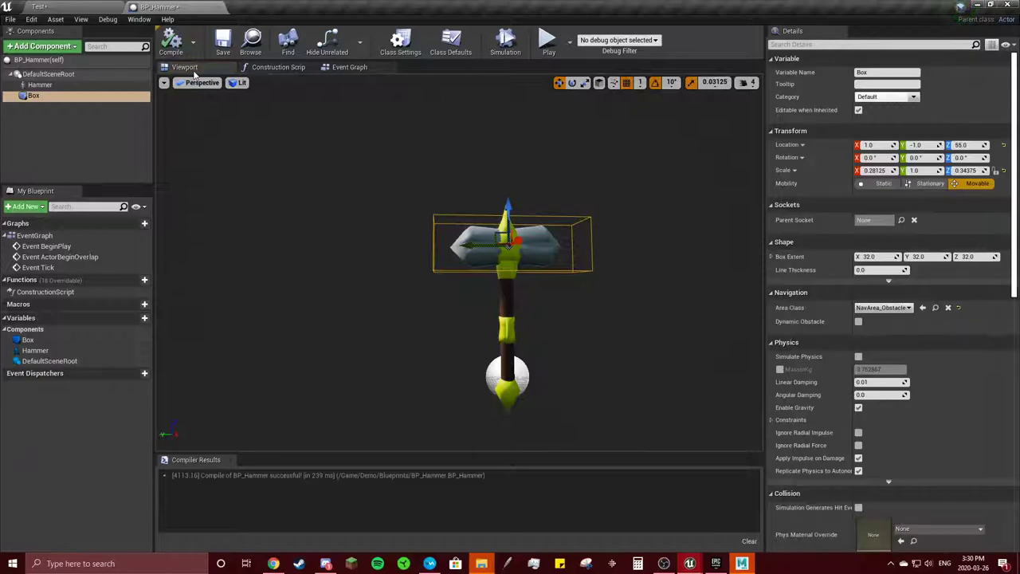
{"action": "left_click", "coordinate": [350, 66]}
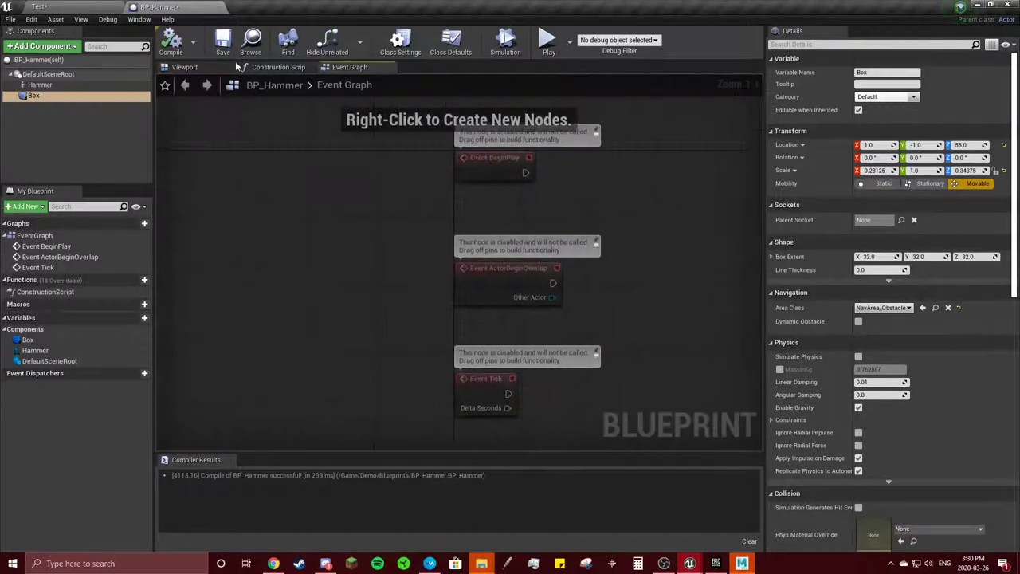
{"action": "left_click", "coordinate": [73, 7]}
{"action": "key", "text": "w"}
{"action": "right_click_drag", "start_coordinate": [441, 263], "coordinate": [231, 257]}
{"action": "key", "text": "d"}
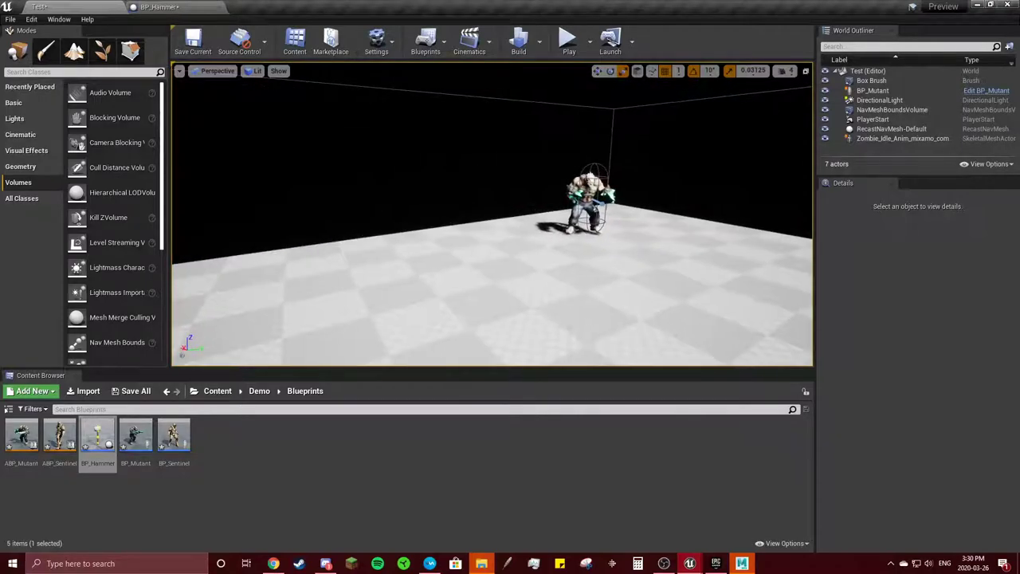
{"action": "left_click", "coordinate": [173, 6]}
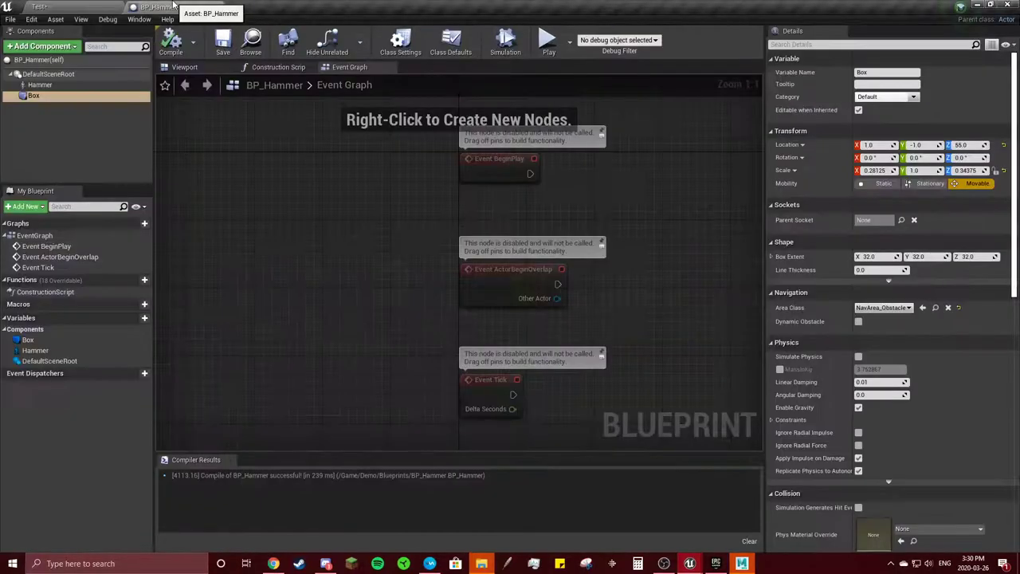
{"action": "left_click", "coordinate": [185, 67]}
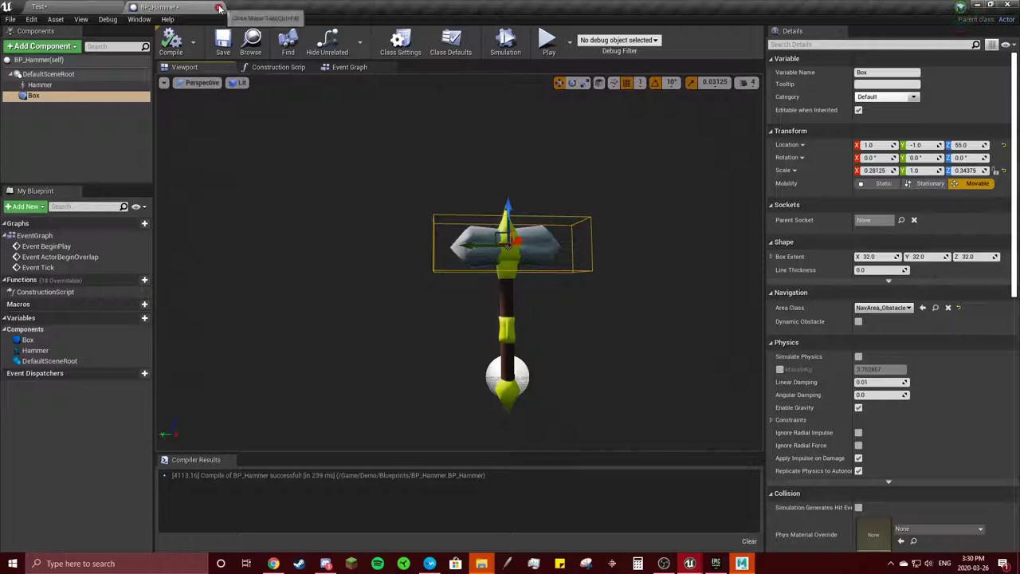
Step: Close BP_Hammer and open the BP_Sentinel Blueprint from the Blueprints folder on its 3D preview
{"action": "left_click", "coordinate": [216, 7]}
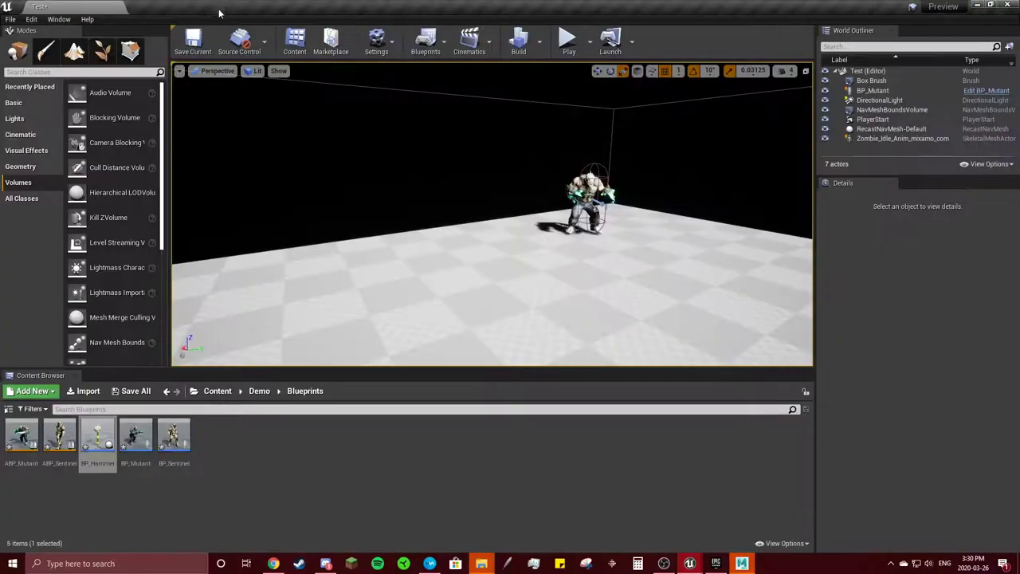
{"action": "double_click", "coordinate": [173, 434]}
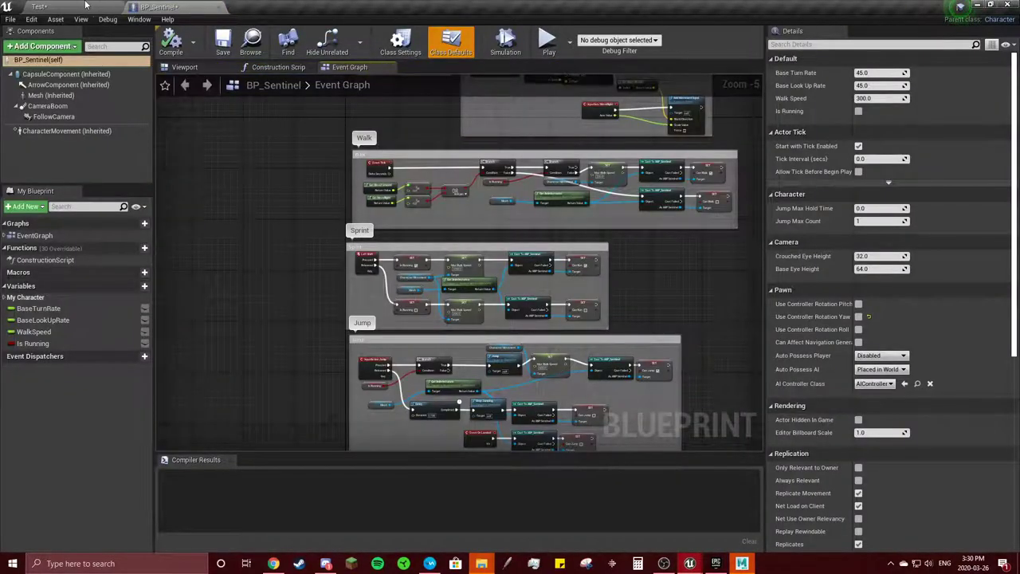
{"action": "left_click", "coordinate": [184, 67]}
Step: Add a Child Actor component under BP_Sentinel's inherited Mesh and name it Hammer
{"action": "left_click", "coordinate": [51, 95]}
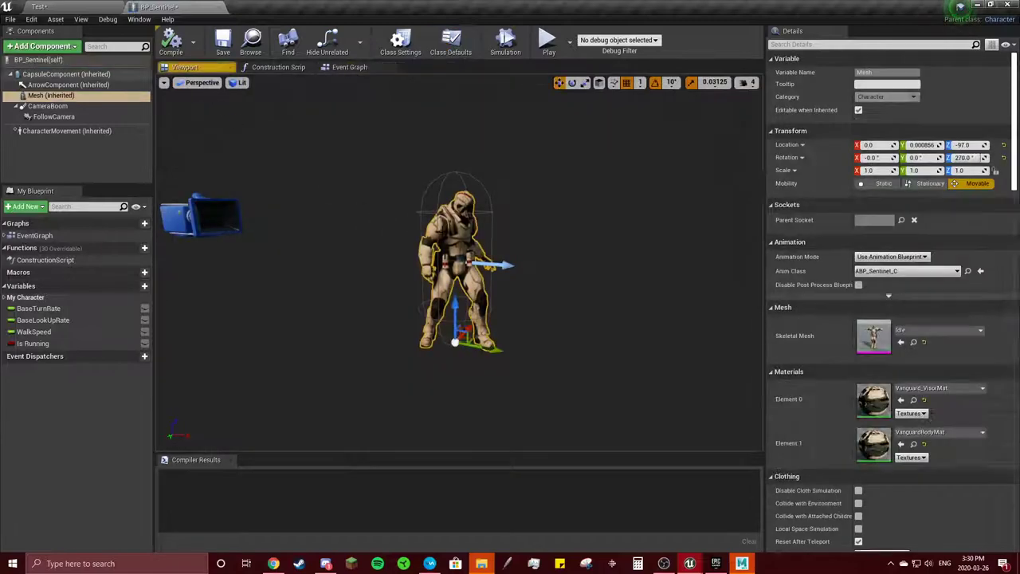
{"action": "left_click", "coordinate": [44, 46]}
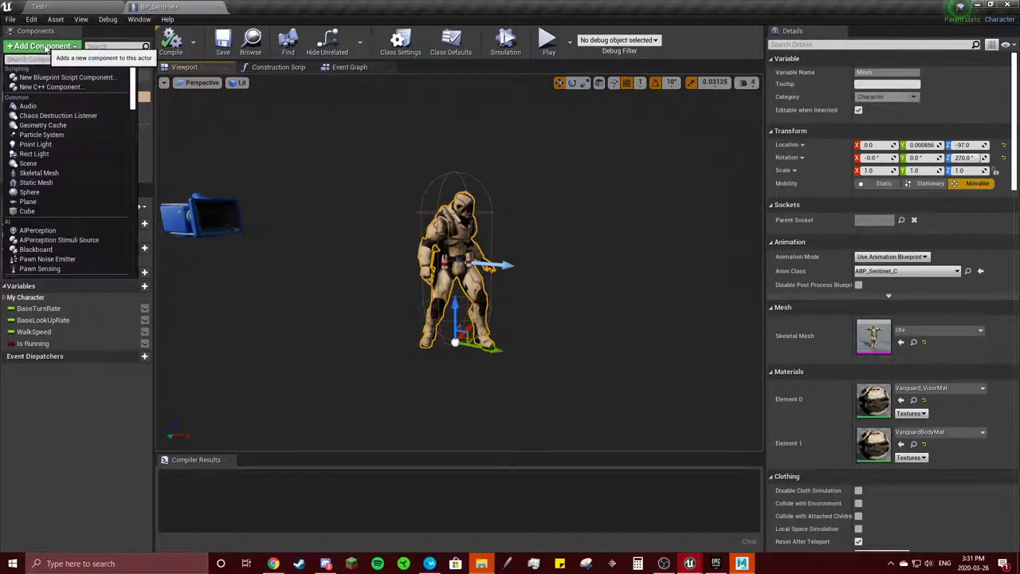
{"action": "type", "text": "child"}
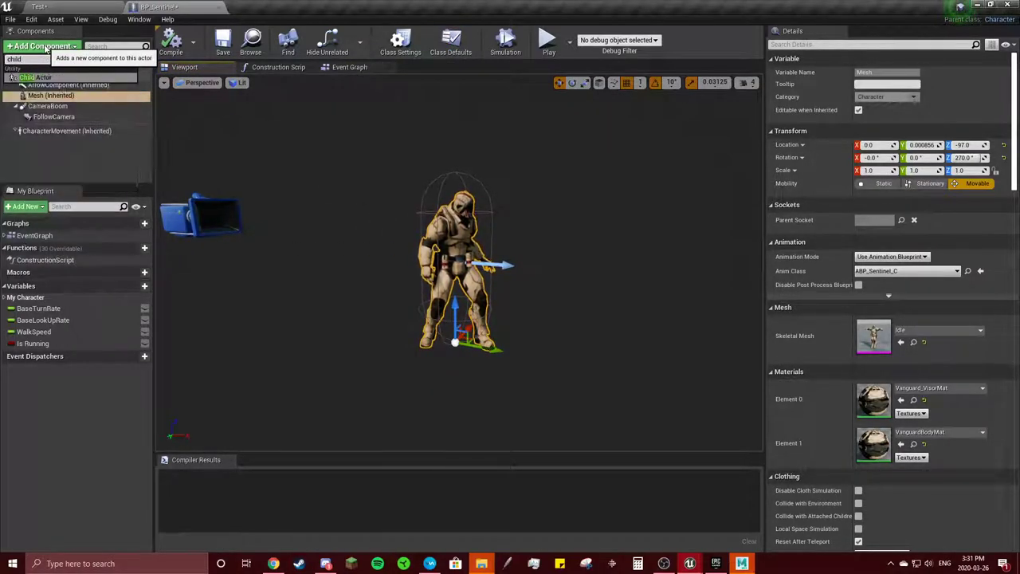
{"action": "left_click", "coordinate": [54, 78]}
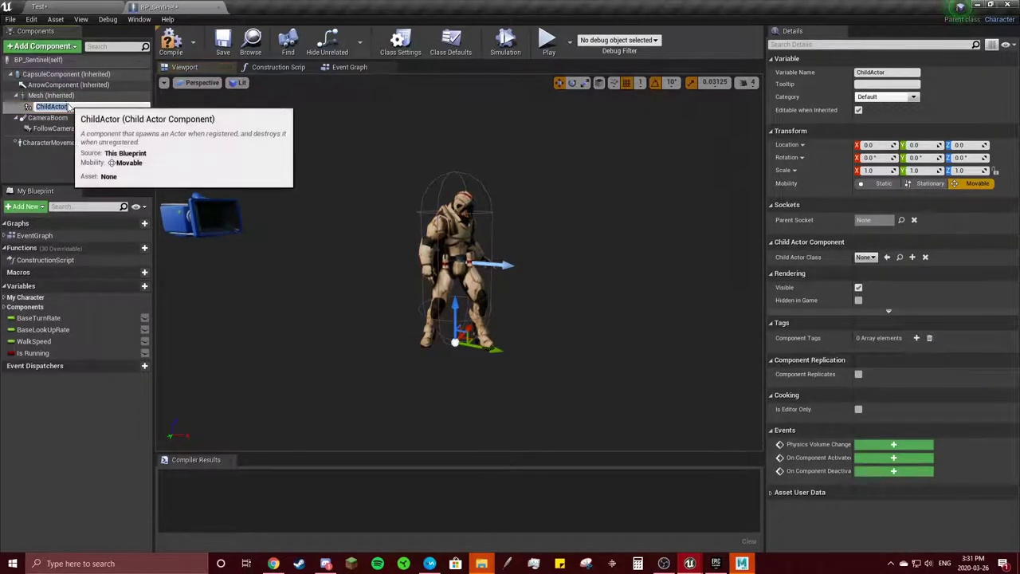
{"action": "type", "text": "Hammer"}
{"action": "key", "text": "Return"}
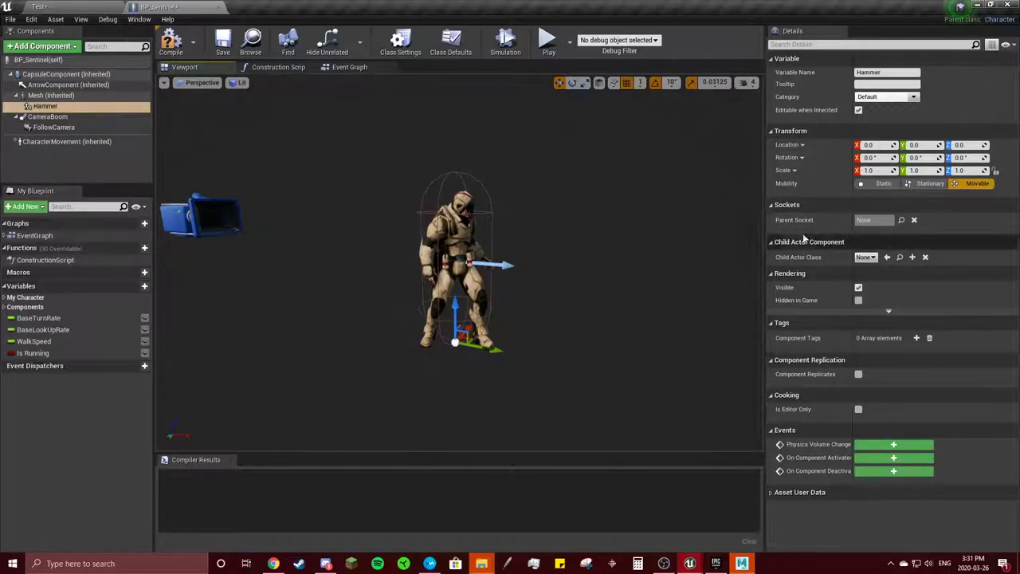
Step: Set the Hammer component's child actor class to BP_Hammer and its parent socket to LeftHand
{"action": "left_click", "coordinate": [866, 257]}
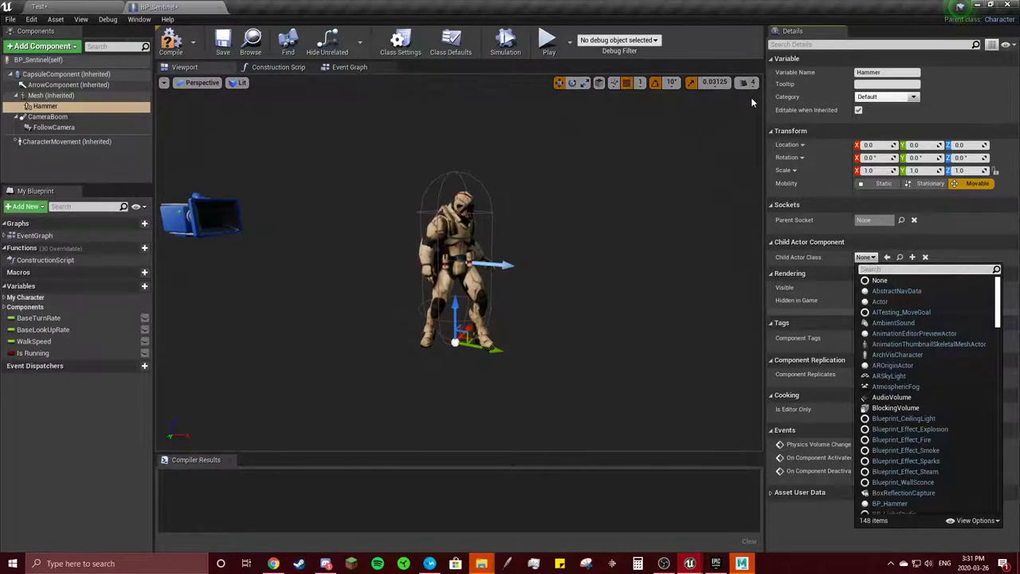
{"action": "type", "text": "hamme"}
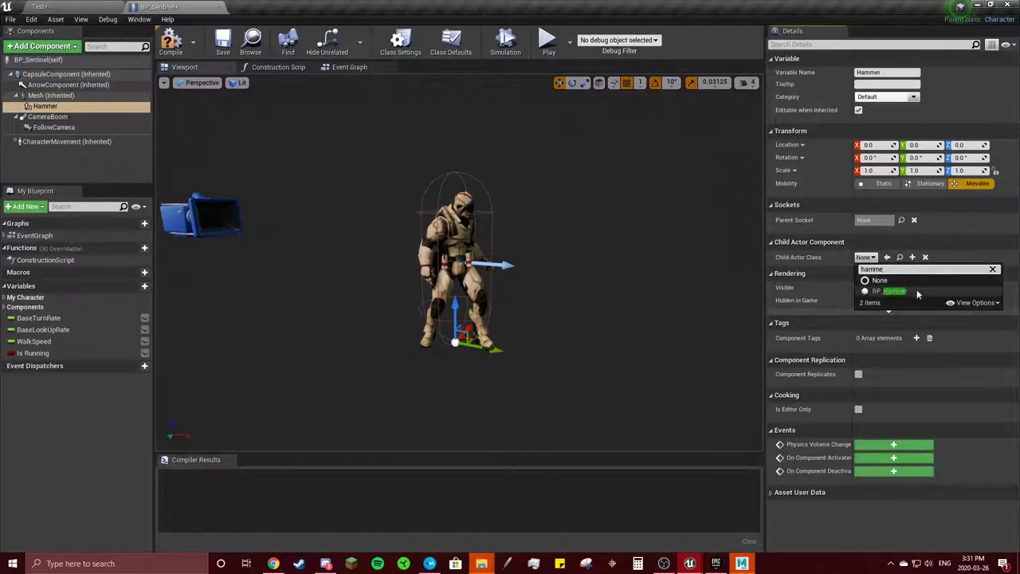
{"action": "left_click", "coordinate": [917, 293]}
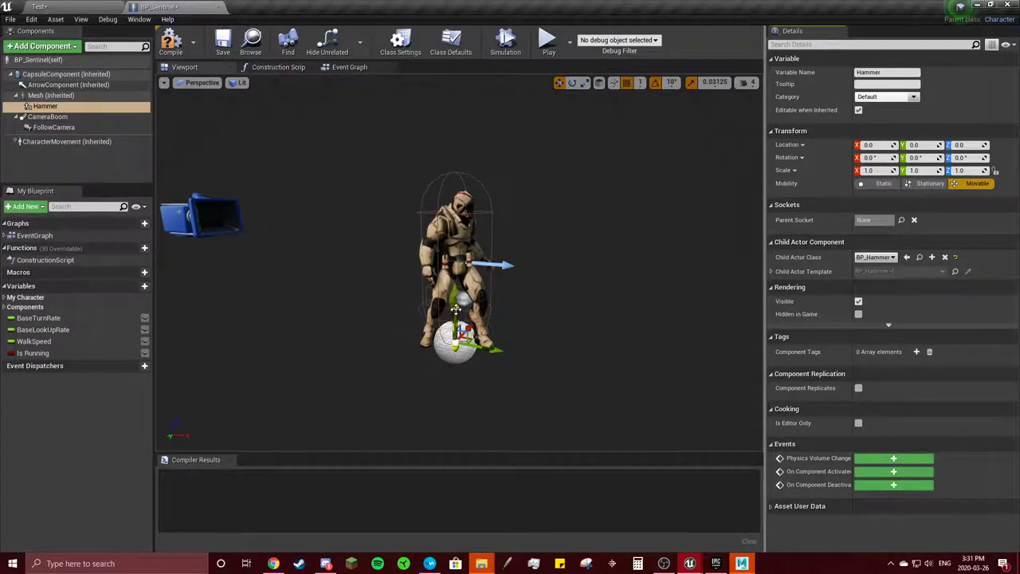
{"action": "left_click", "coordinate": [899, 222]}
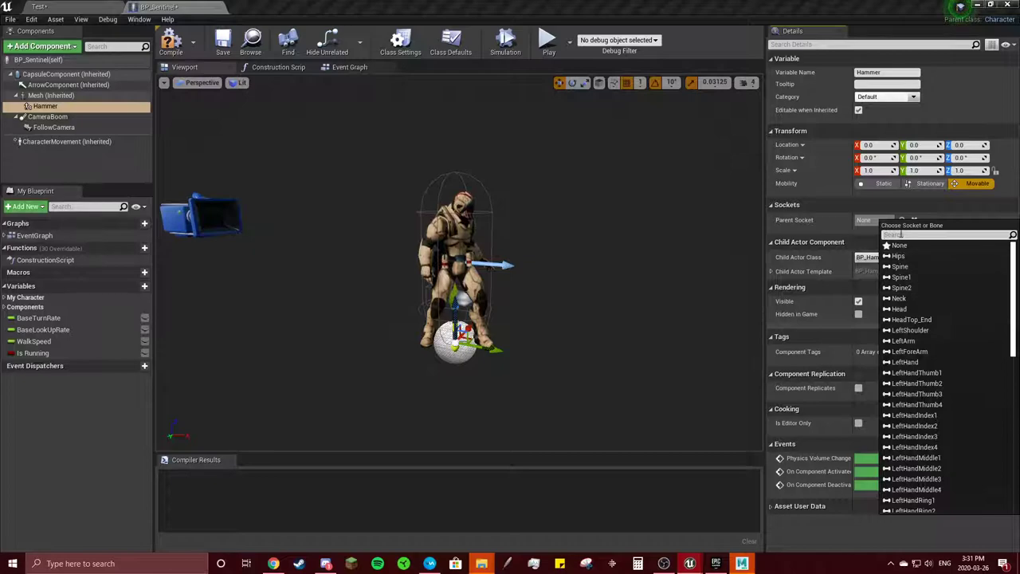
{"action": "type", "text": "lef"}
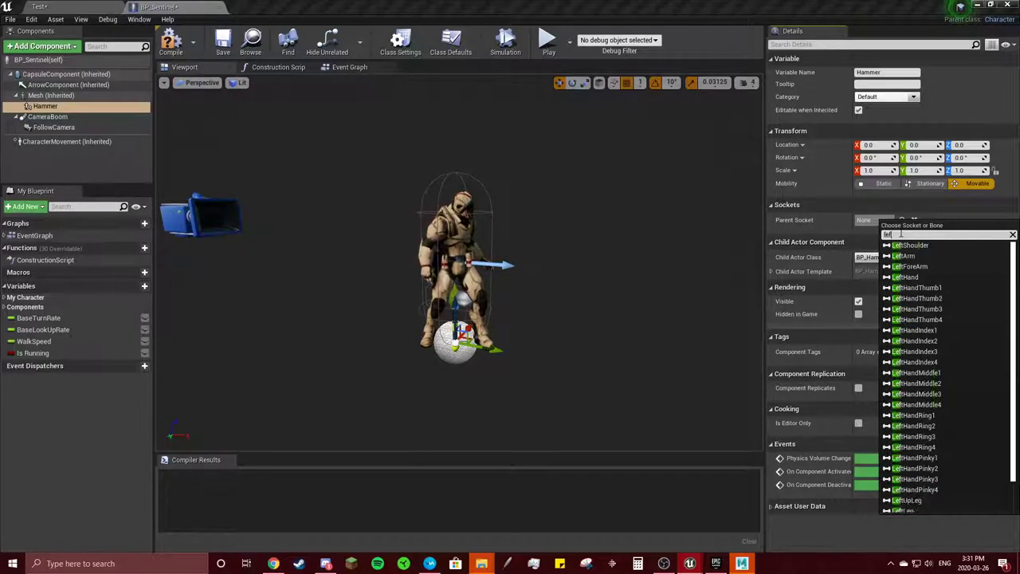
{"action": "type", "text": "thand"}
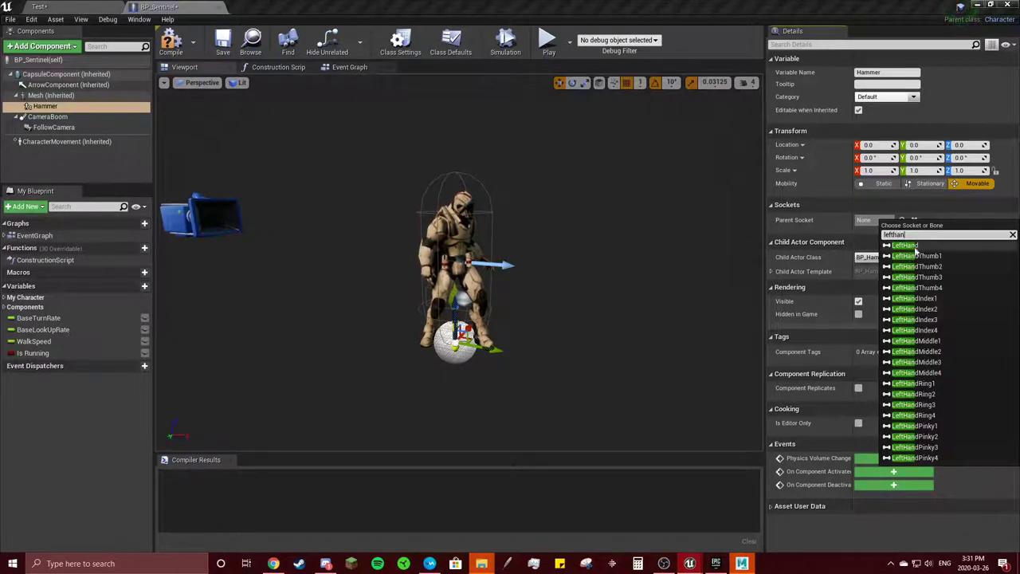
{"action": "left_click", "coordinate": [915, 248]}
Step: Fit the hammer into the left hand at location about 10.44, 3, -8.86 and rotation about 10, 0, -90 degrees
{"action": "right_click_drag", "start_coordinate": [576, 268], "coordinate": [458, 256]}
{"action": "key", "text": "w"}
{"action": "key", "text": "d"}
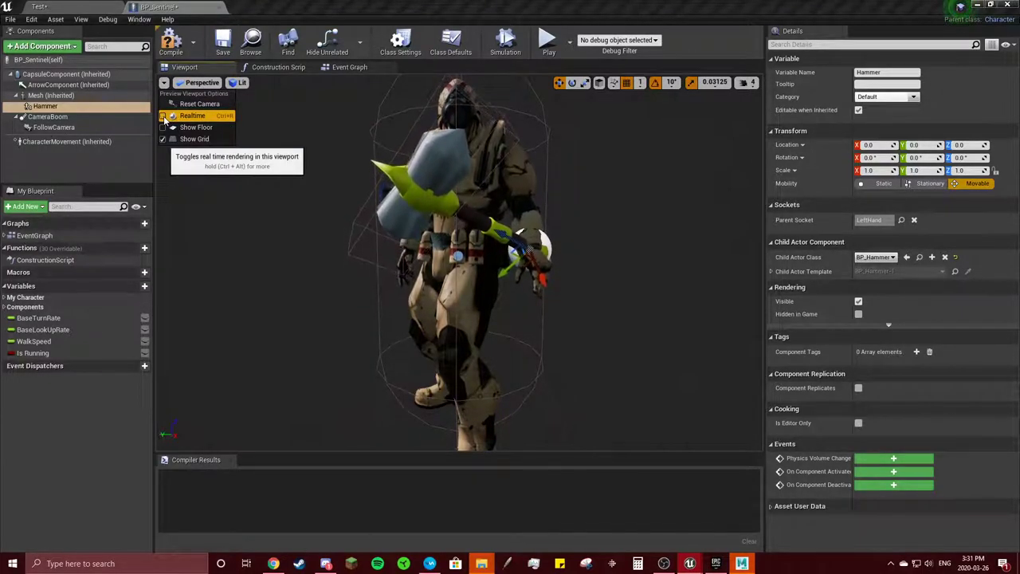
{"action": "left_click_drag", "start_coordinate": [540, 280], "coordinate": [550, 305]}
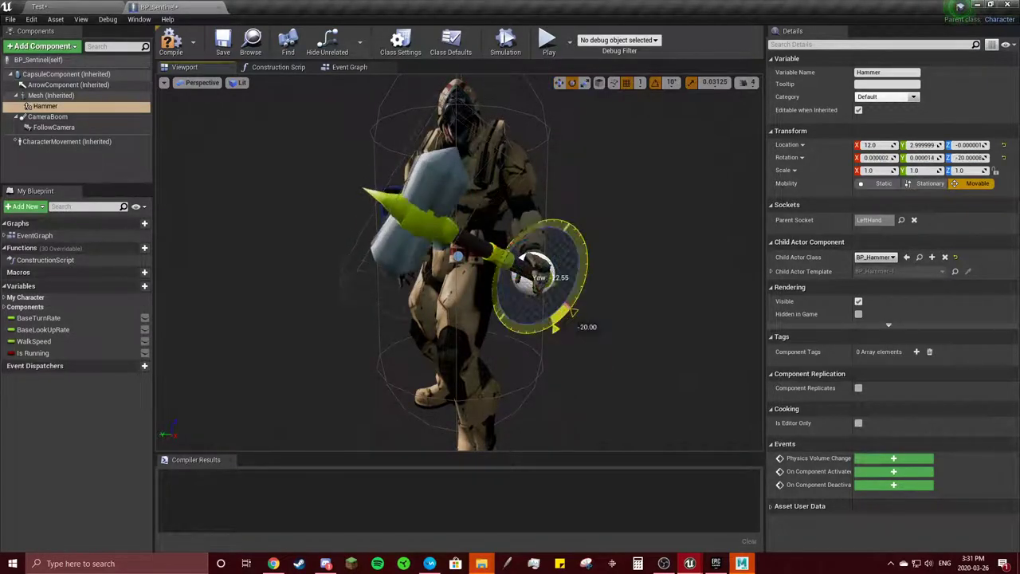
{"action": "right_click_drag", "start_coordinate": [459, 263], "coordinate": [383, 254]}
{"action": "right_click_drag", "start_coordinate": [385, 295], "coordinate": [381, 298]}
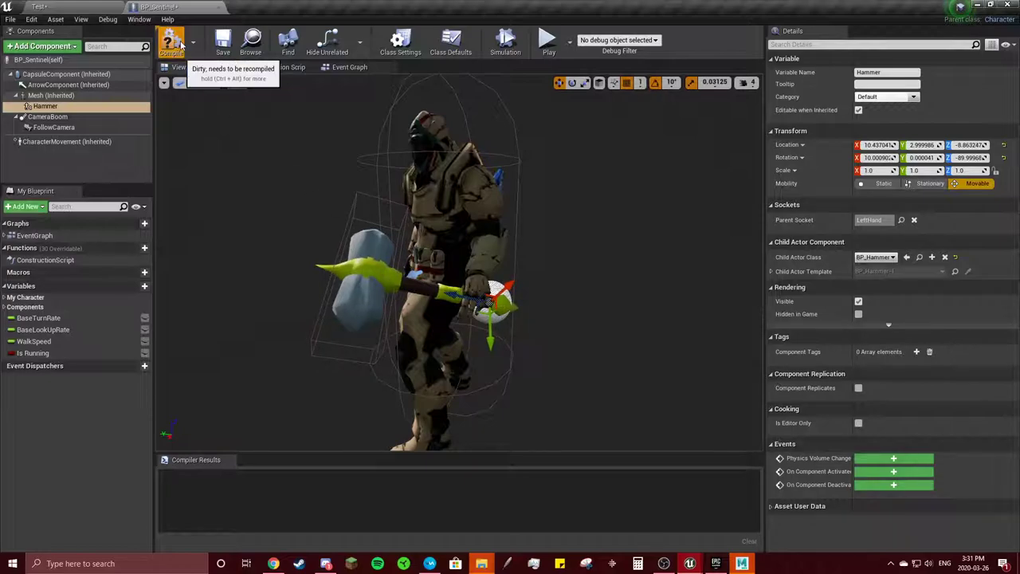
Step: Compile BP_Sentinel and turn realtime rendering of the preview back on to check the hammer's grip
{"action": "left_click", "coordinate": [182, 45]}
{"action": "left_click", "coordinate": [164, 85]}
{"action": "left_click", "coordinate": [186, 116]}
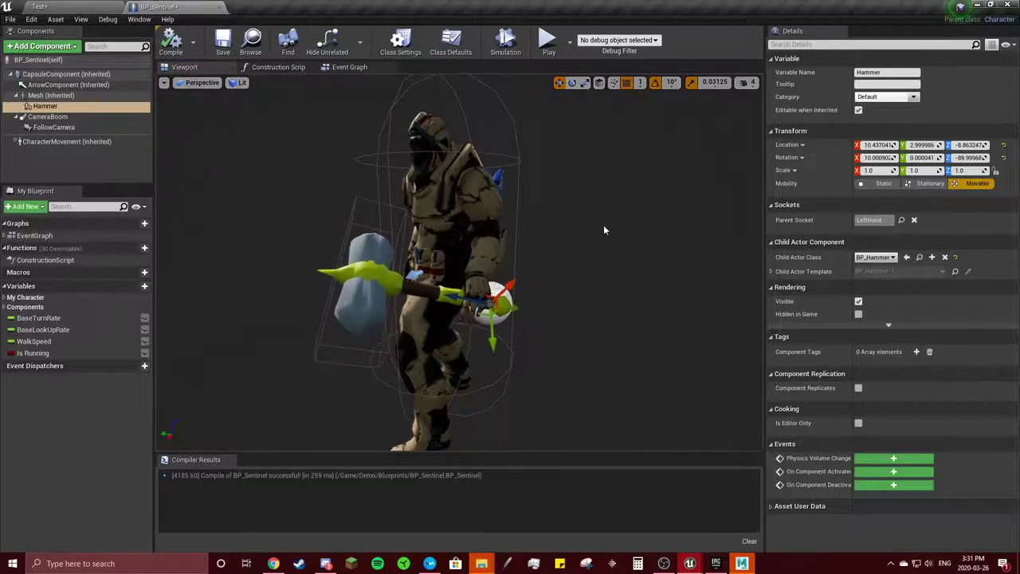
{"action": "mouse_move", "coordinate": [604, 230]}
{"action": "right_mouse_down"}
{"action": "mouse_move", "coordinate": [570, 235]}
{"action": "mouse_move", "coordinate": [649, 243]}
{"action": "mouse_move", "coordinate": [585, 227]}
{"action": "mouse_move", "coordinate": [605, 235]}
{"action": "right_mouse_up"}
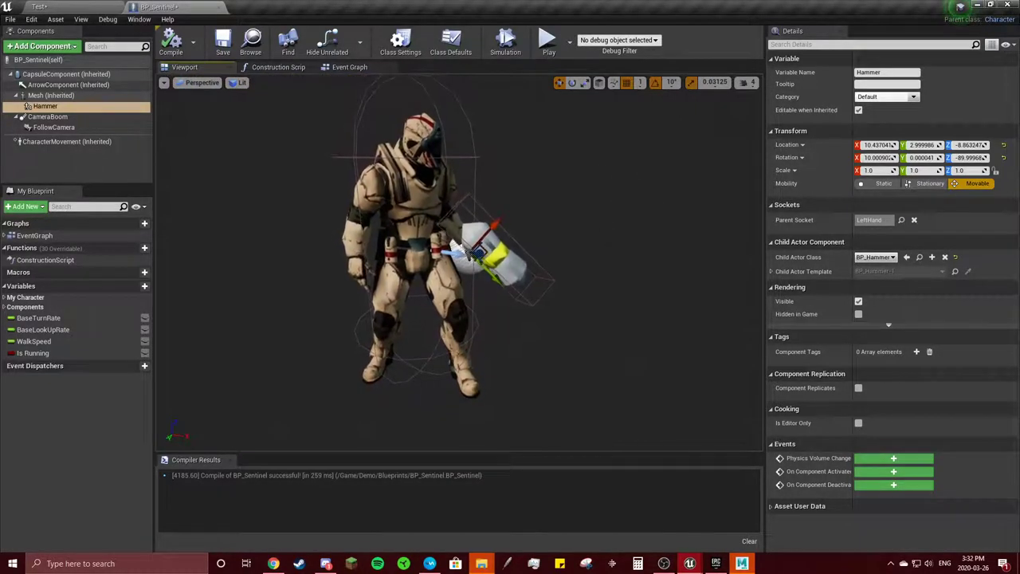
Step: Return to the Test level and open the Sword_And_Shield_Slash animation from the Demo/Sentinel/Punch folder
{"action": "left_click", "coordinate": [93, 5]}
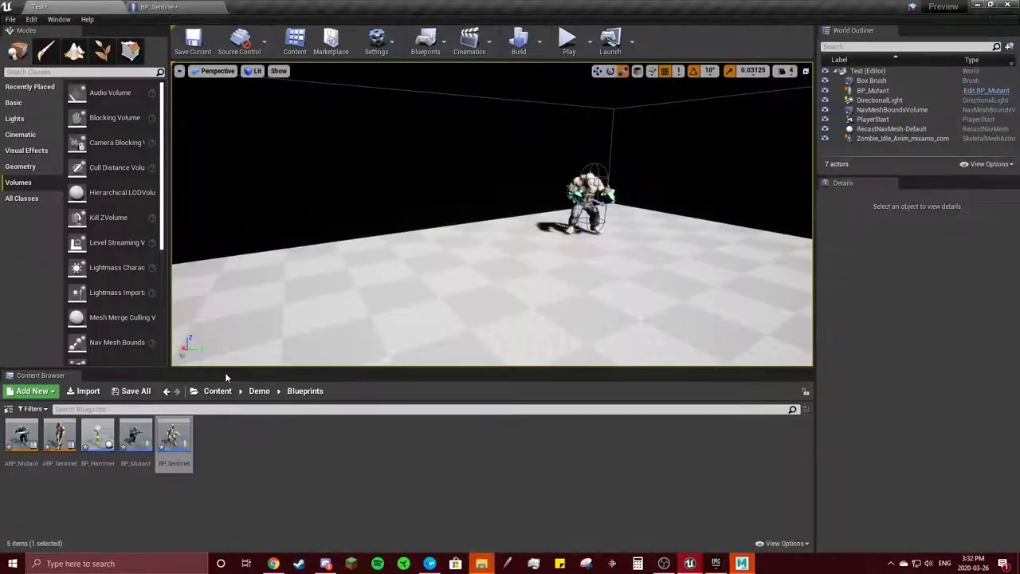
{"action": "left_click", "coordinate": [259, 391]}
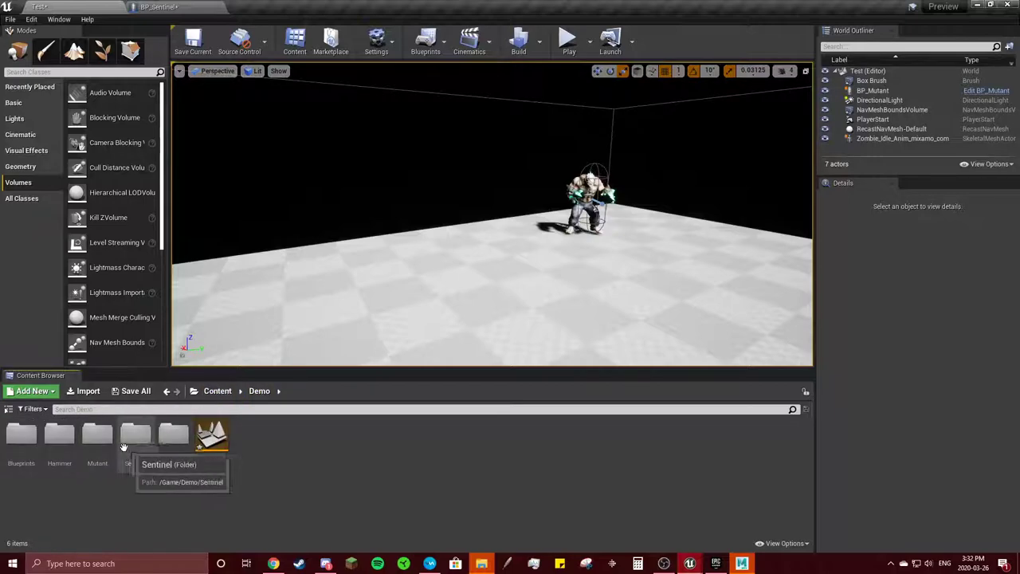
{"action": "double_click", "coordinate": [131, 441]}
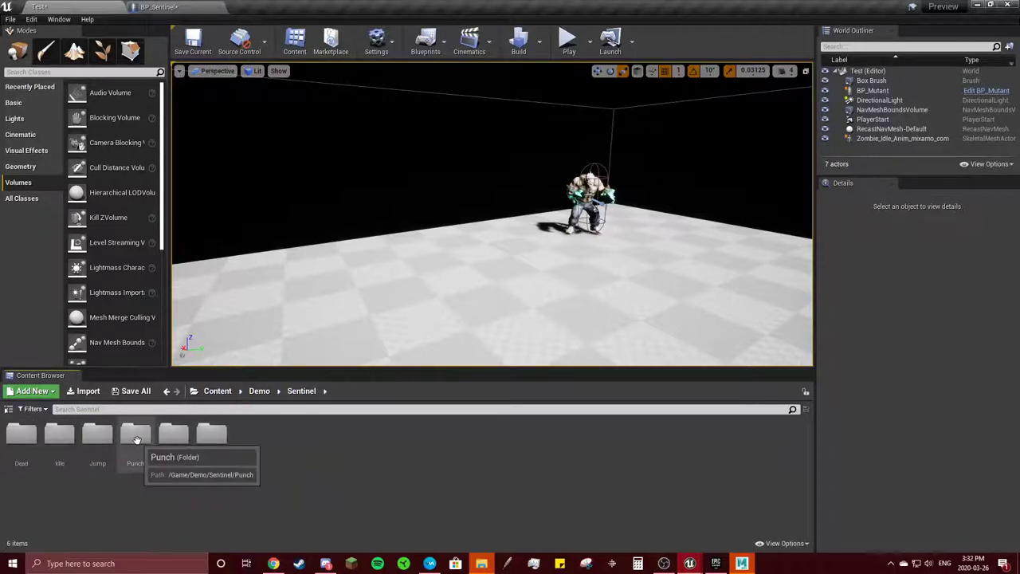
{"action": "double_click", "coordinate": [137, 440]}
{"action": "double_click", "coordinate": [91, 437]}
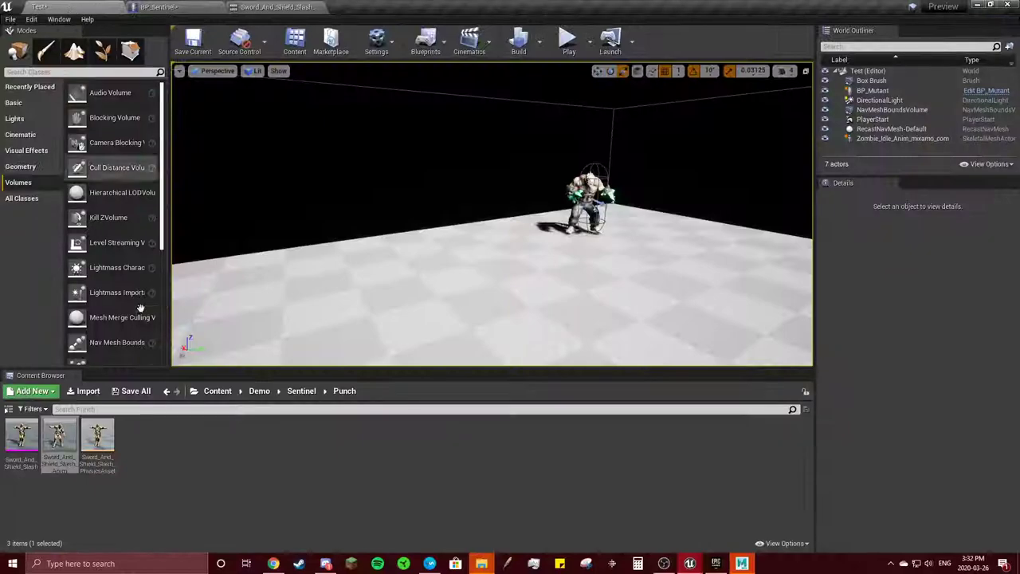
Step: Select all three Sword_And_Shield_Slash assets in the Punch folder and bring up their asset actions
{"action": "left_click", "coordinate": [97, 438]}
{"action": "left_click", "coordinate": [21, 439]}
{"action": "left_click", "coordinate": [98, 439], "text": "ctrl"}
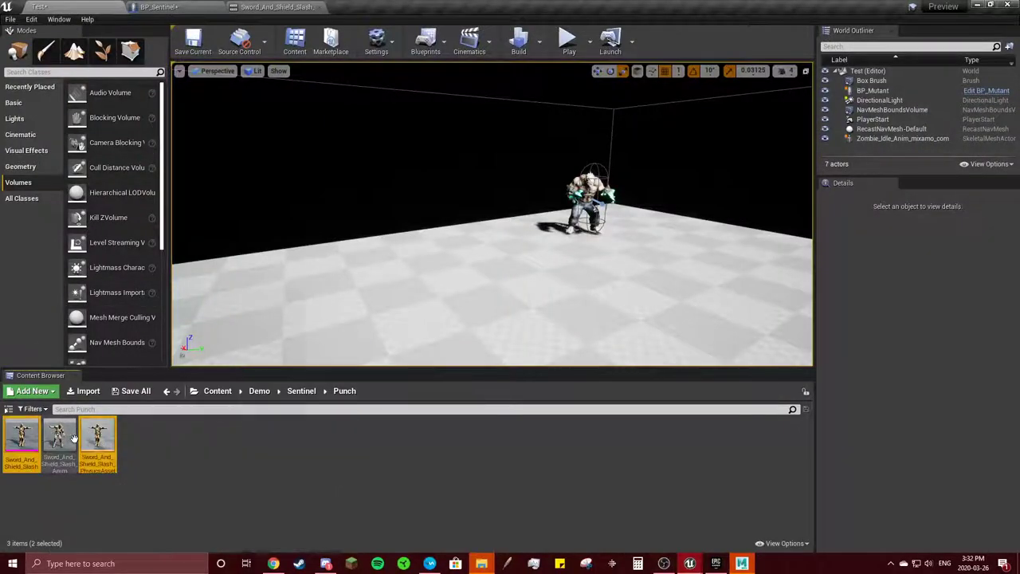
{"action": "left_click", "coordinate": [70, 437], "text": "ctrl"}
{"action": "right_click", "coordinate": [80, 450]}
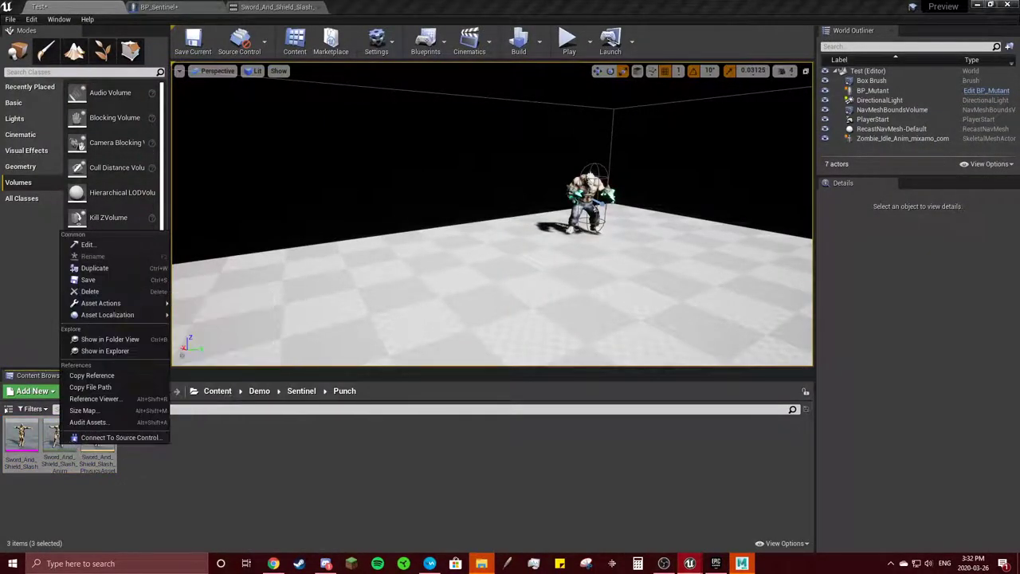